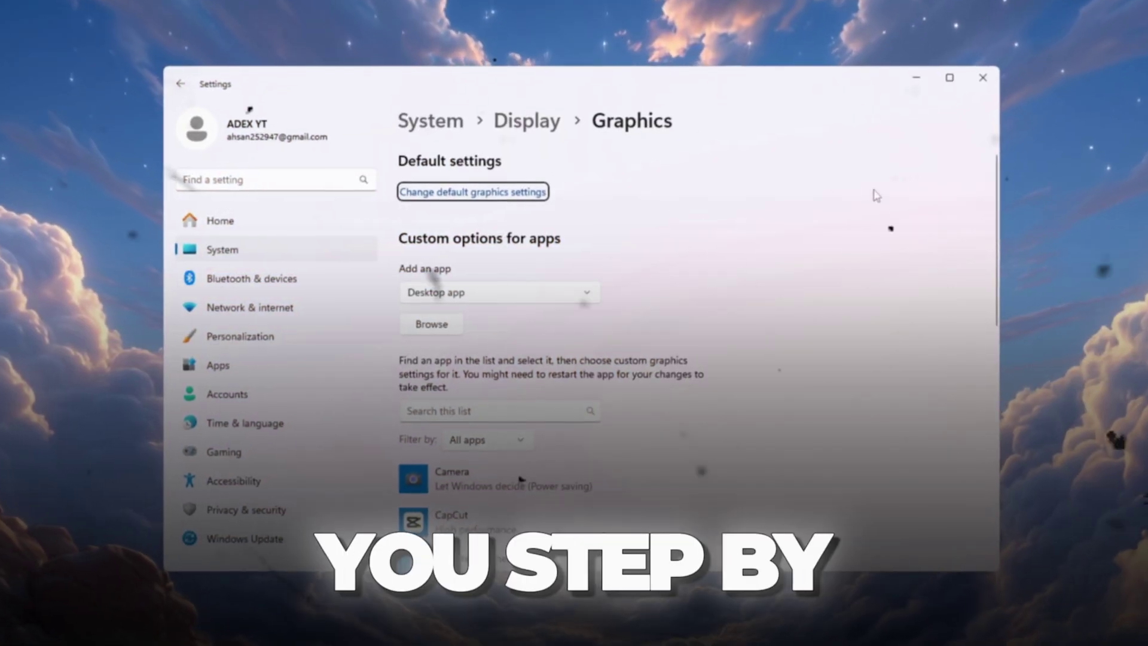
{"action": "scroll", "coordinate": [717, 172], "scroll_direction": "down", "scroll_amount": 3}
{"action": "scroll", "coordinate": [774, 231], "scroll_direction": "up", "scroll_amount": 2}
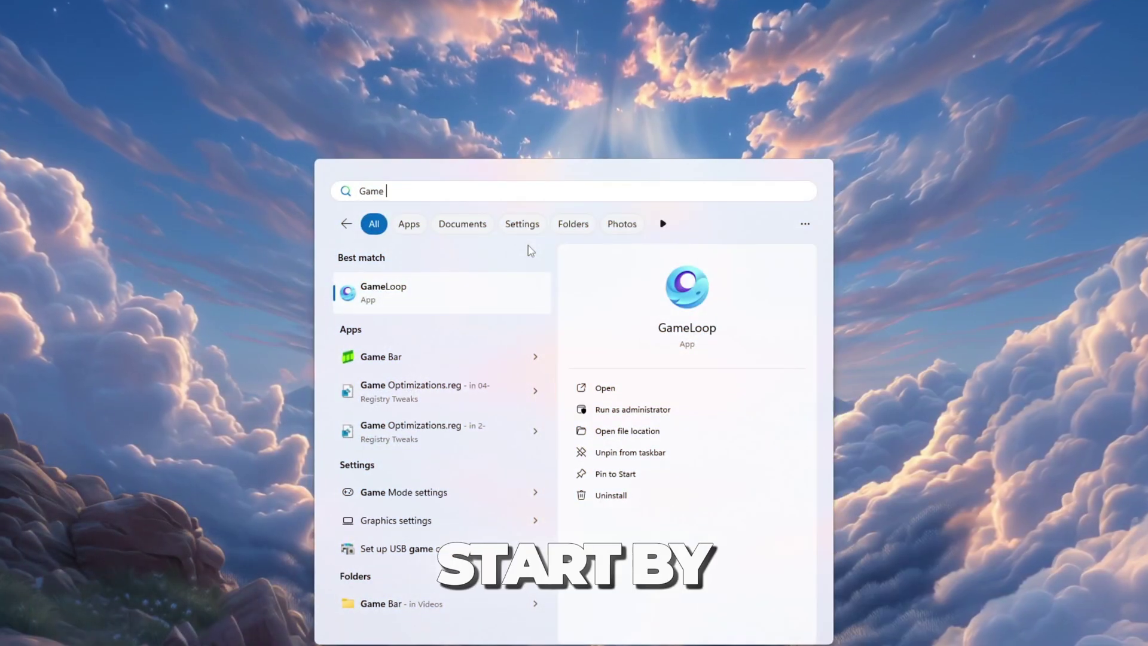
- Find and open the Windows Game Mode settings
{"action": "type", "text": "Mode"}
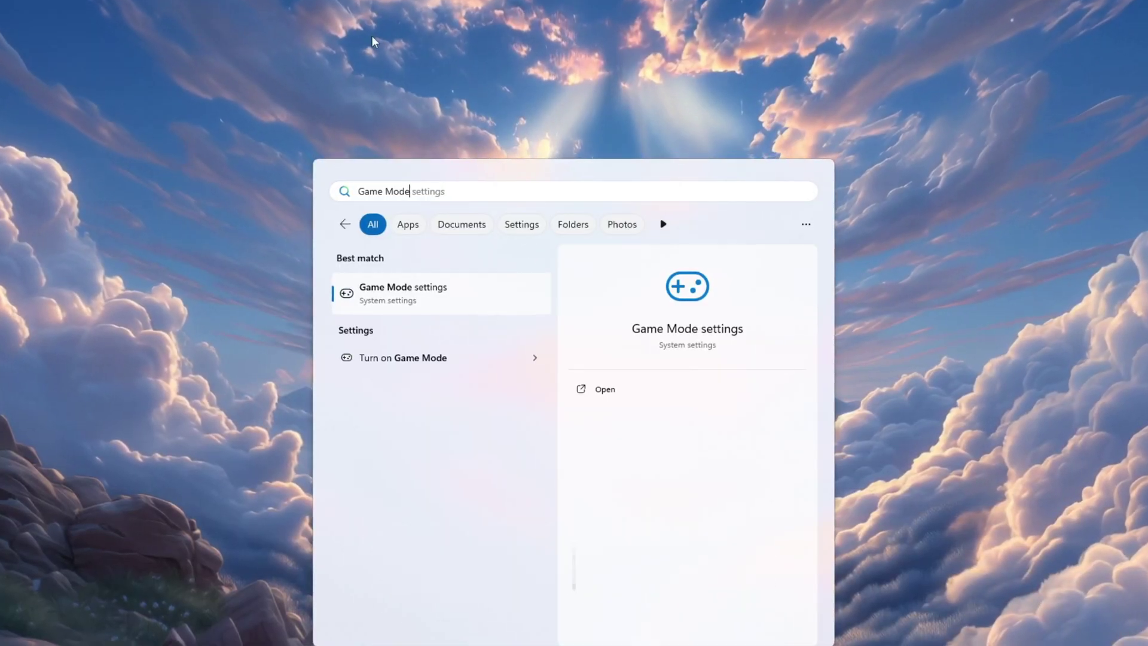
{"action": "type", "text": " settings"}
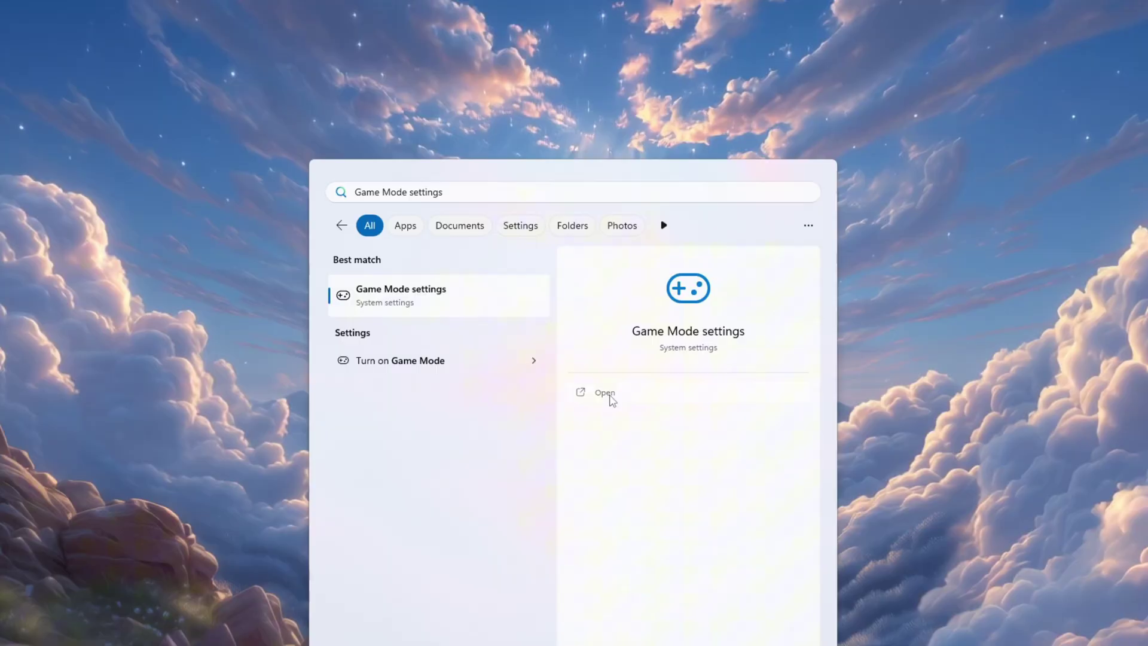
{"action": "left_click", "coordinate": [605, 393]}
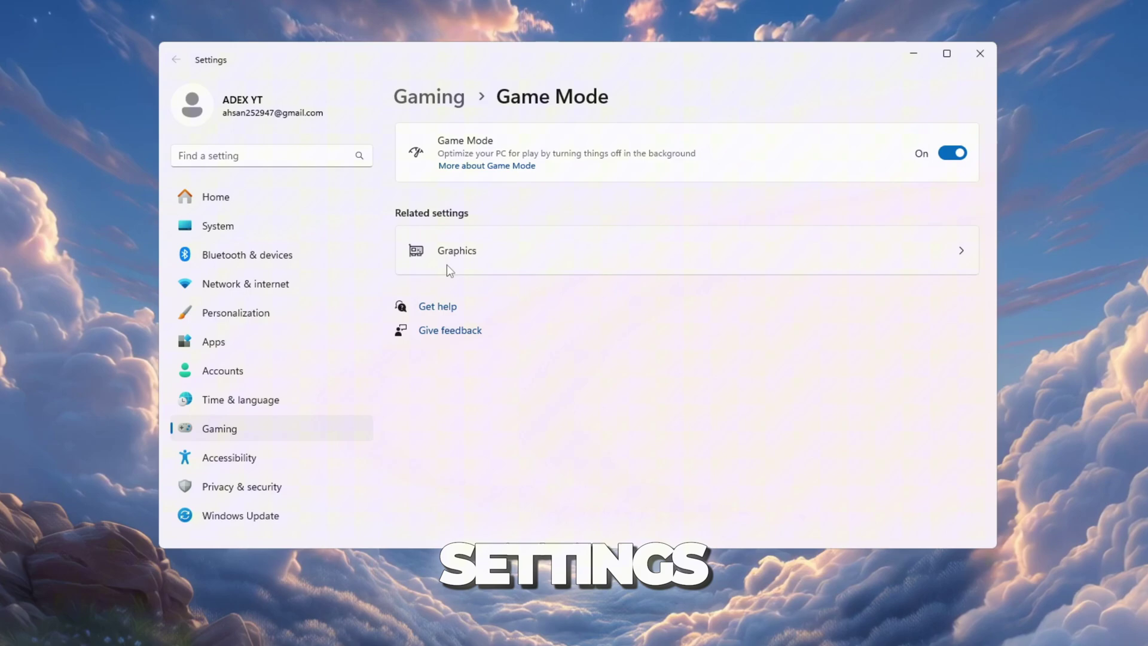
- In the related Graphics settings, save the graphics preference of RobloxPlayerLauncher.exe as High performance
{"action": "left_click", "coordinate": [598, 253]}
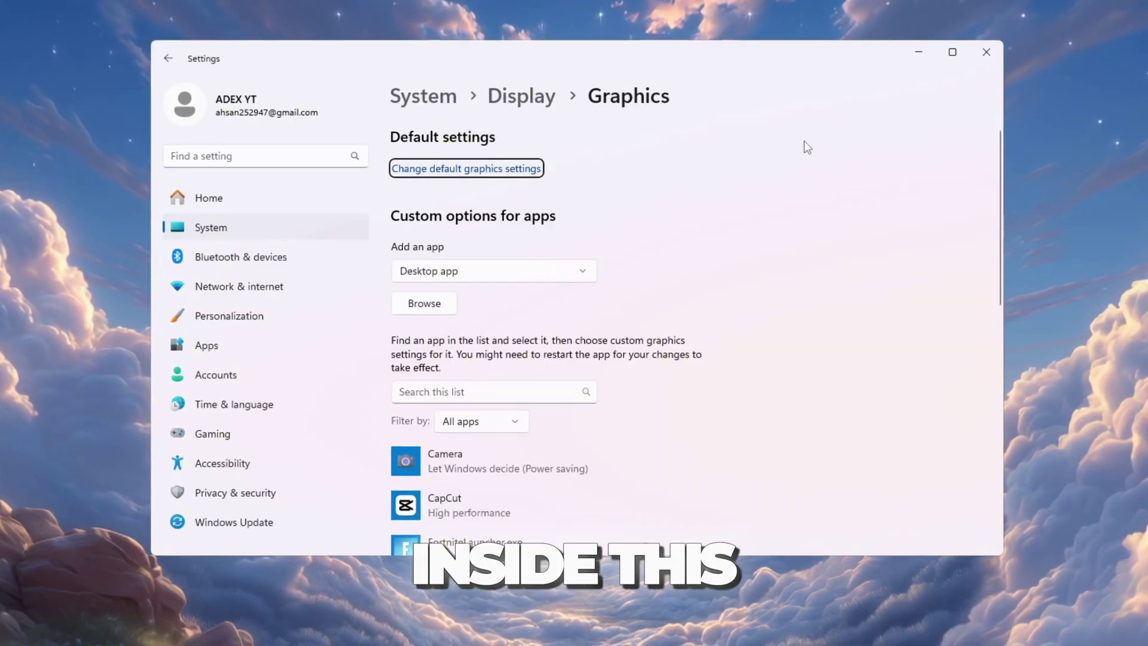
{"action": "scroll", "coordinate": [678, 112], "scroll_direction": "down", "scroll_amount": 4}
{"action": "scroll", "coordinate": [678, 114], "scroll_direction": "up", "scroll_amount": 2}
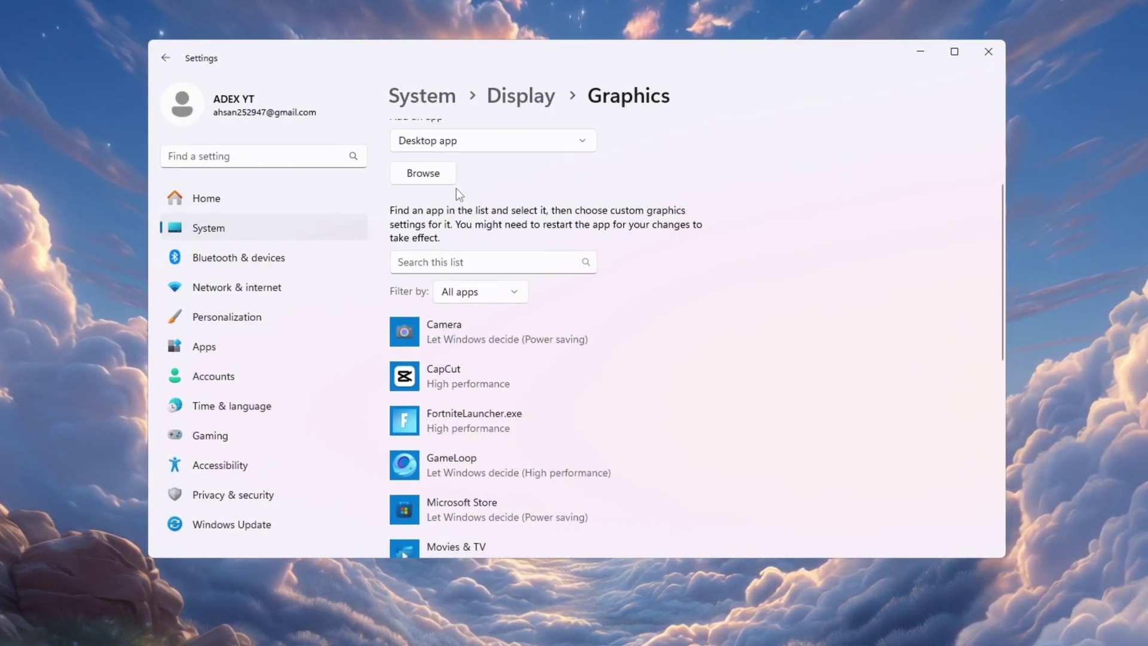
{"action": "scroll", "coordinate": [457, 189], "scroll_direction": "down", "scroll_amount": 7}
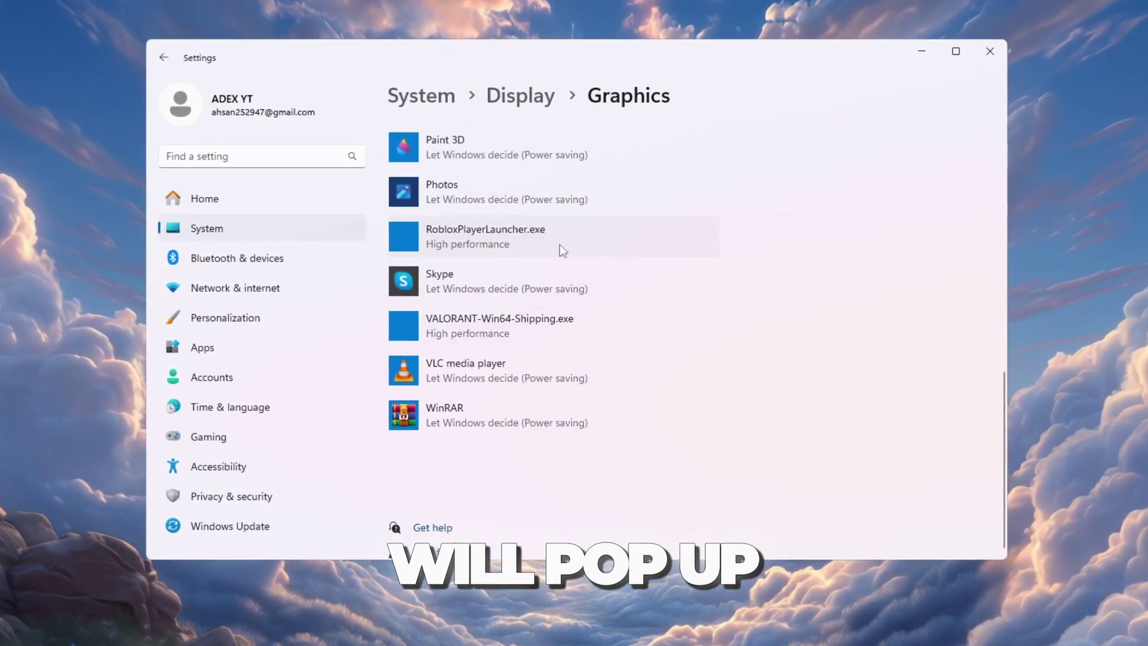
{"action": "left_click", "coordinate": [560, 245]}
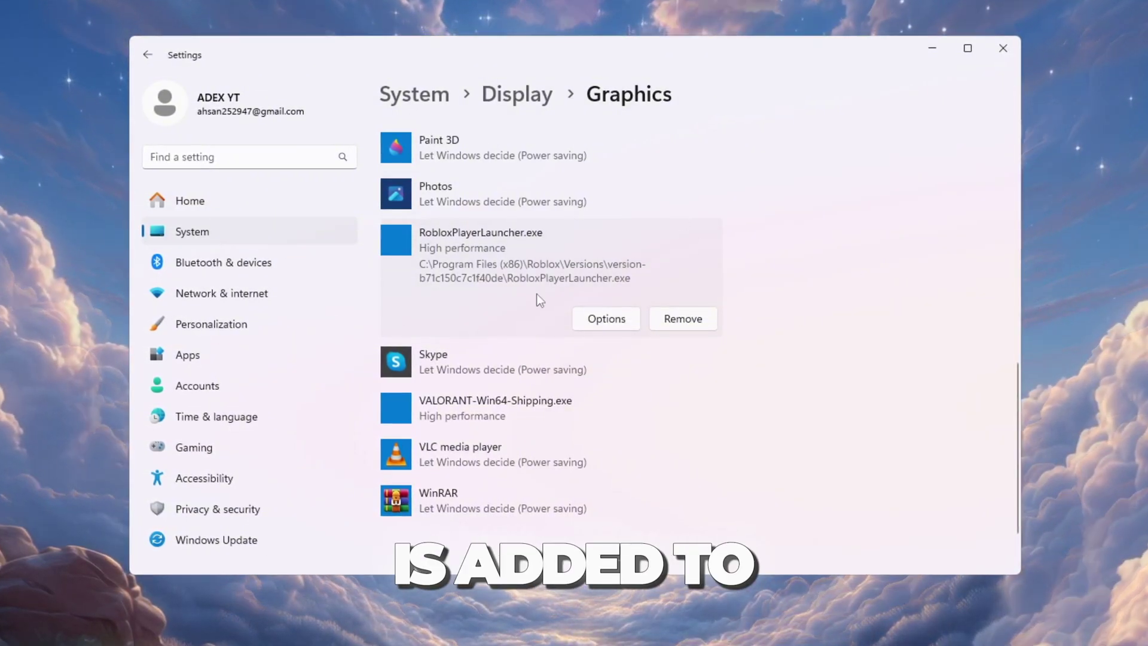
{"action": "left_click", "coordinate": [633, 327]}
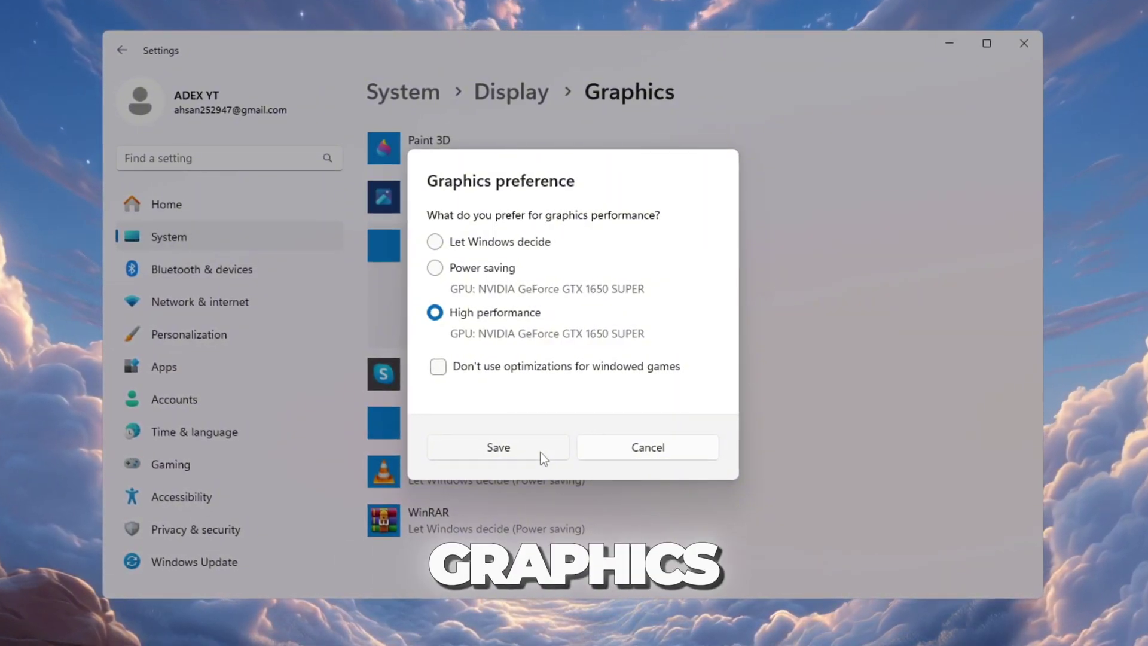
{"action": "left_click", "coordinate": [540, 454]}
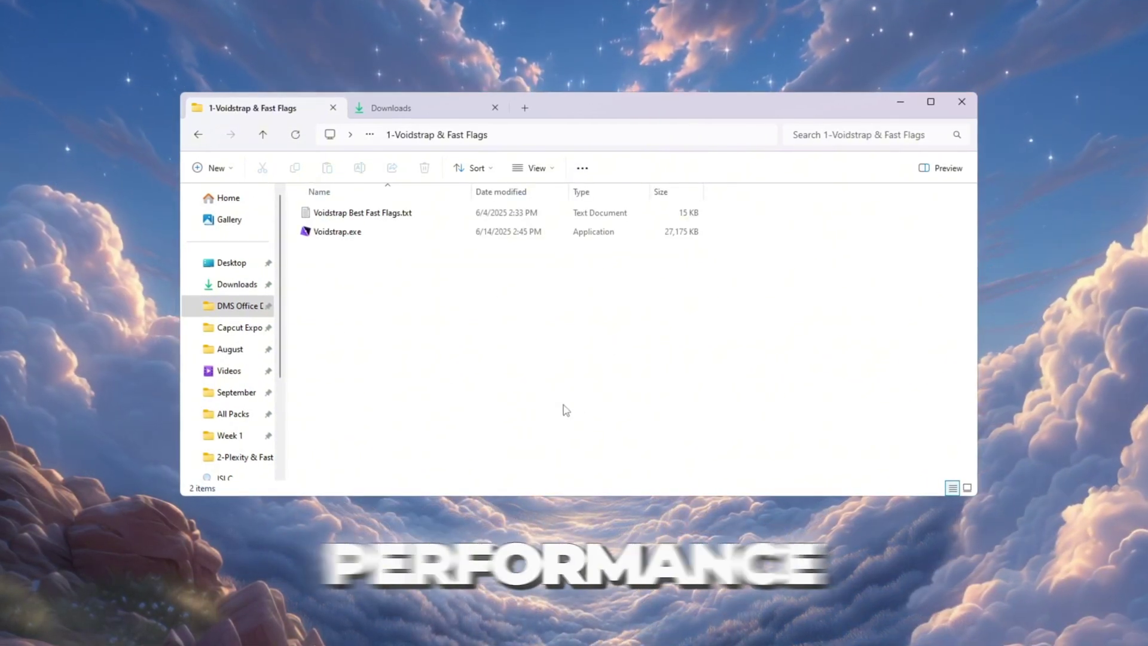
- Run Voidstrap.exe from the 1-Voidstrap & Fast Flags folder and open the settings of the installed Voidstrap app
{"action": "left_click", "coordinate": [333, 236]}
{"action": "left_click", "coordinate": [333, 233]}
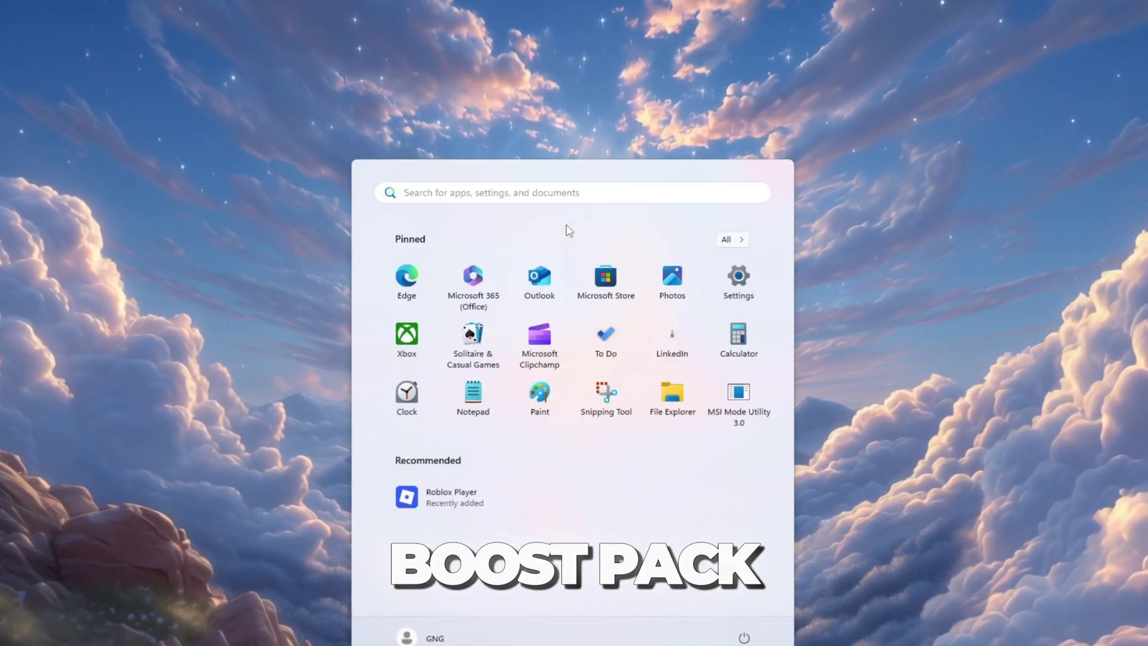
{"action": "type", "text": "Void"}
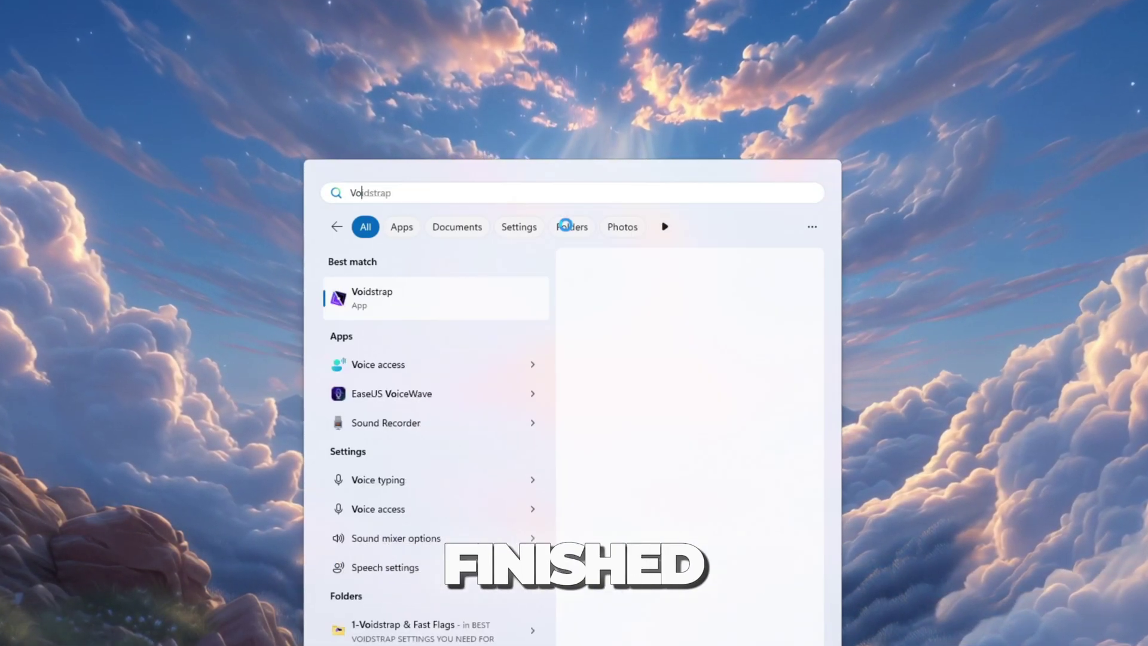
{"action": "type", "text": "strap"}
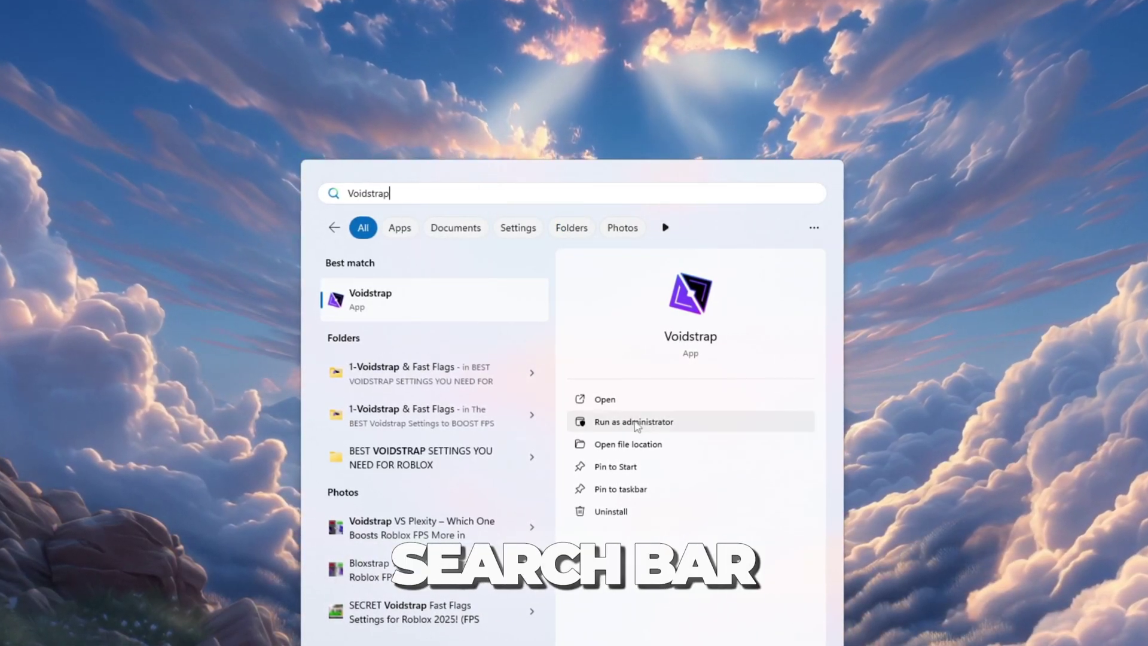
{"action": "left_click", "coordinate": [666, 398]}
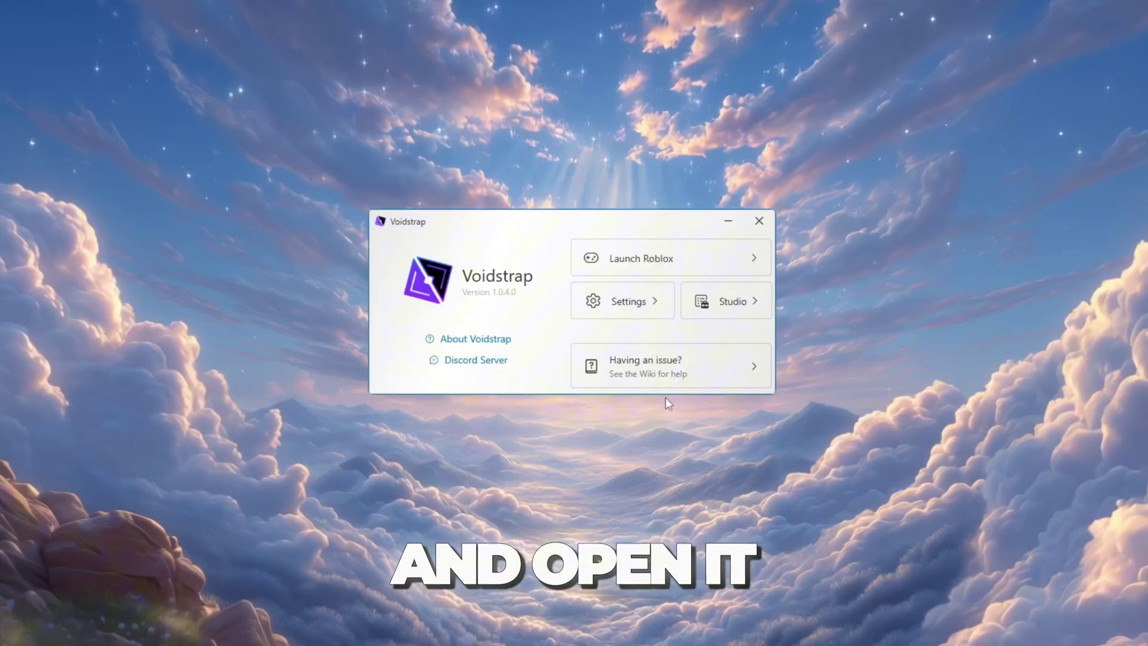
{"action": "left_click", "coordinate": [615, 301]}
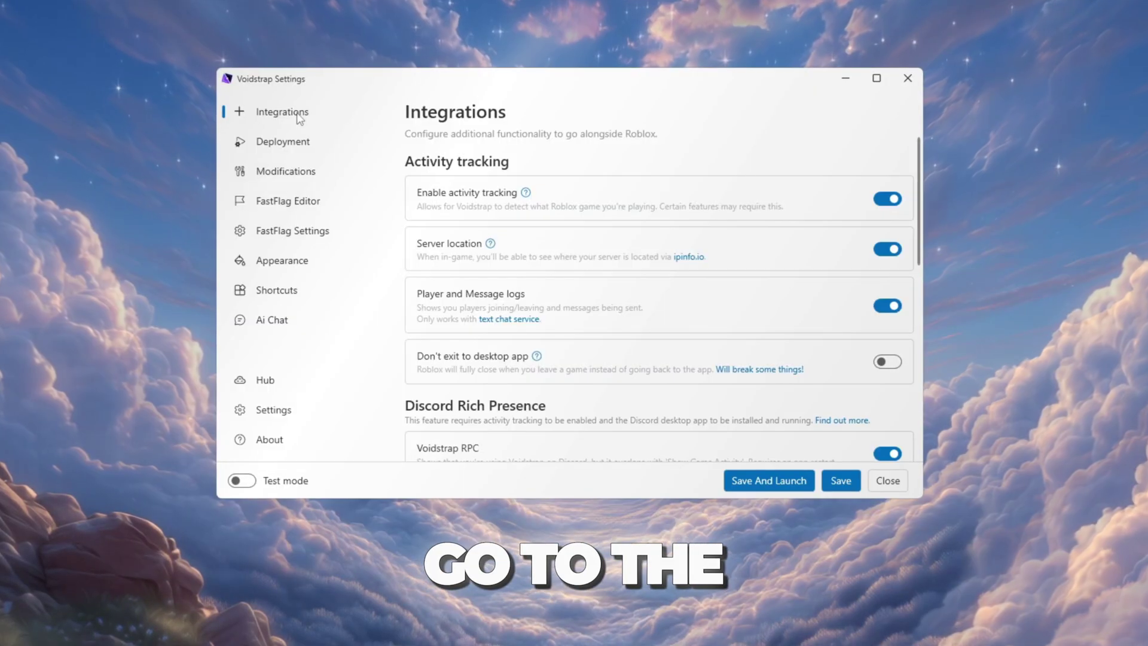
- Review the Integrations options, switching Player and Message logs off and back on
{"action": "scroll", "coordinate": [654, 253], "scroll_direction": "down", "scroll_amount": 10}
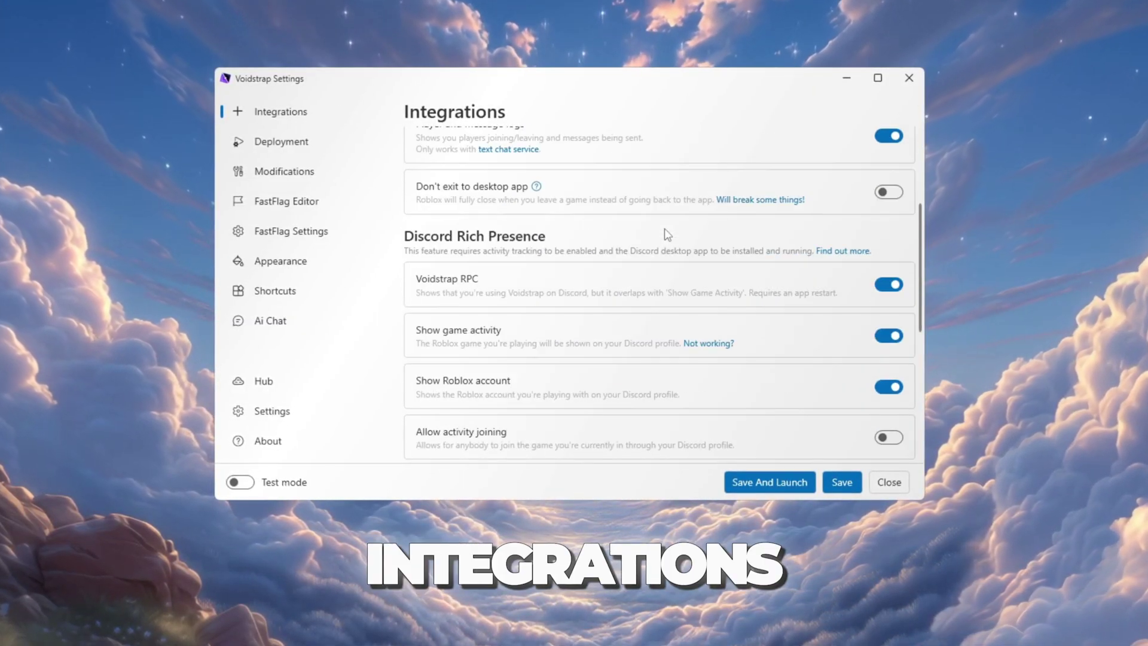
{"action": "scroll", "coordinate": [654, 252], "scroll_direction": "up", "scroll_amount": 10}
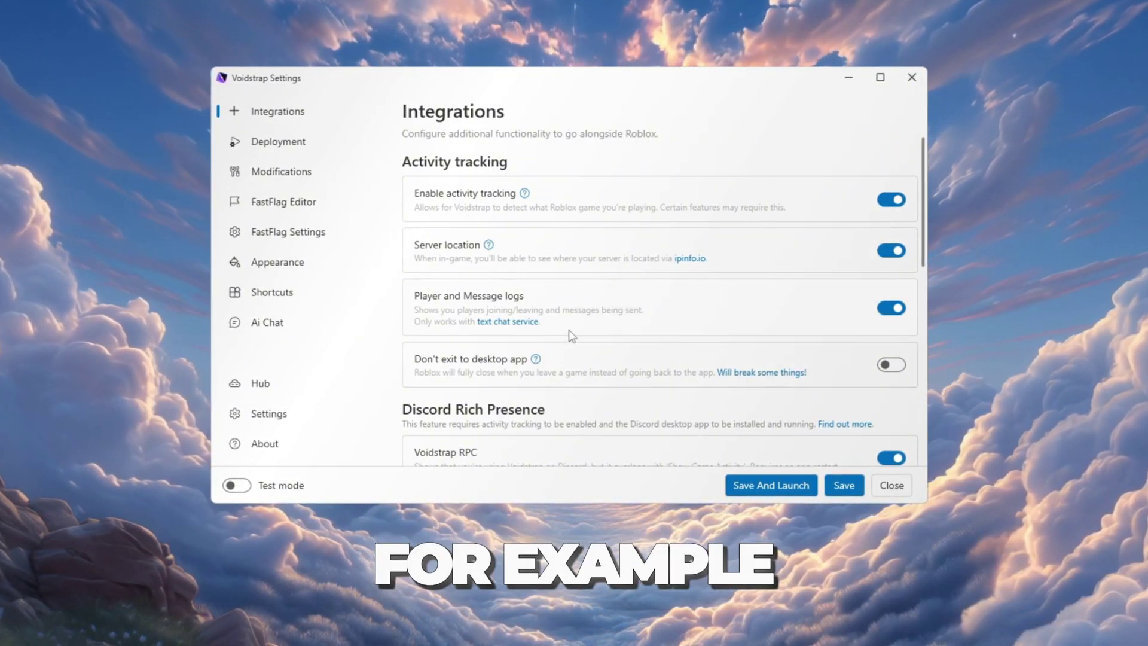
{"action": "left_click", "coordinate": [892, 308]}
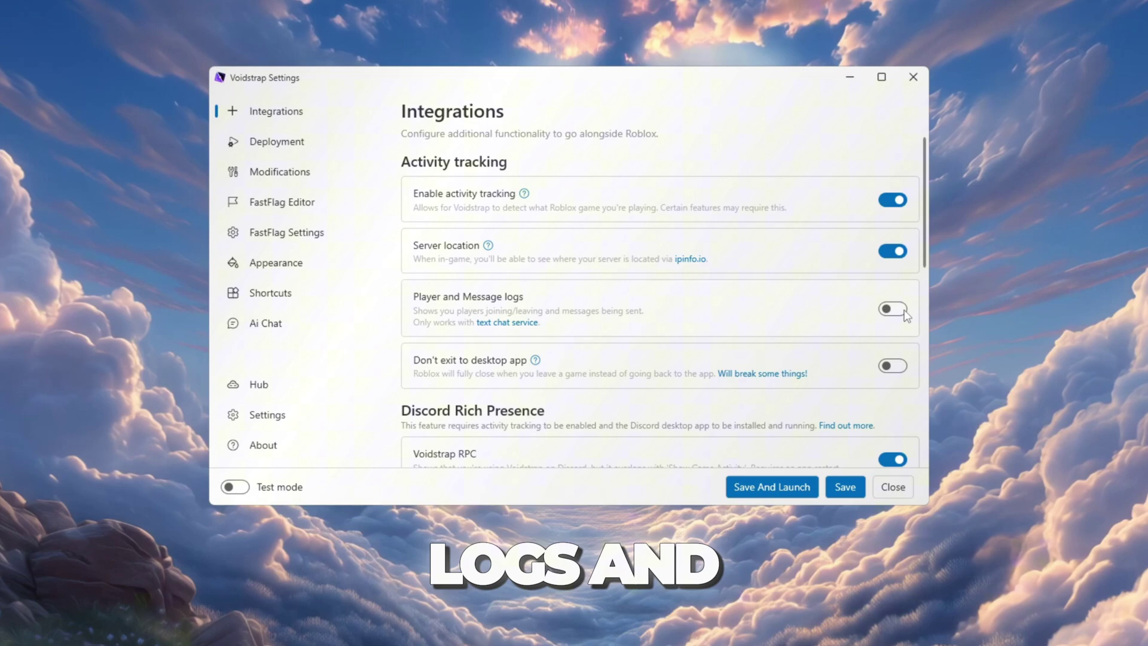
{"action": "left_click", "coordinate": [892, 308]}
{"action": "scroll", "coordinate": [762, 320], "scroll_direction": "down", "scroll_amount": 4}
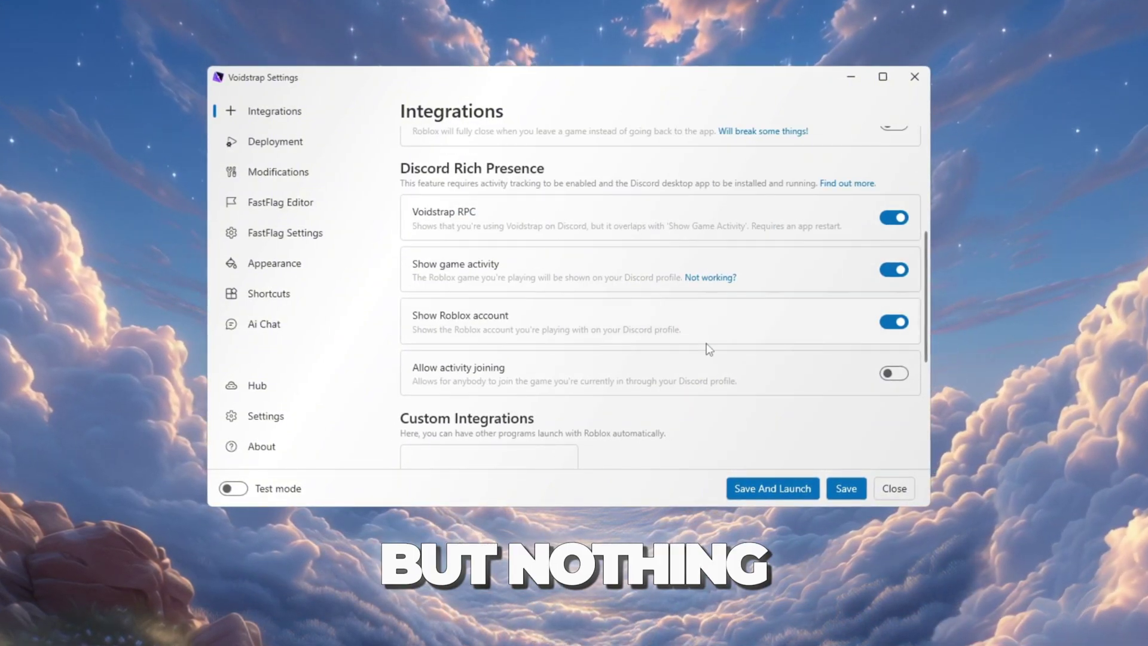
- Review the Deployment options, including Allow cross-game teleportation, and examine the presets under Modifications
{"action": "left_click", "coordinate": [303, 145]}
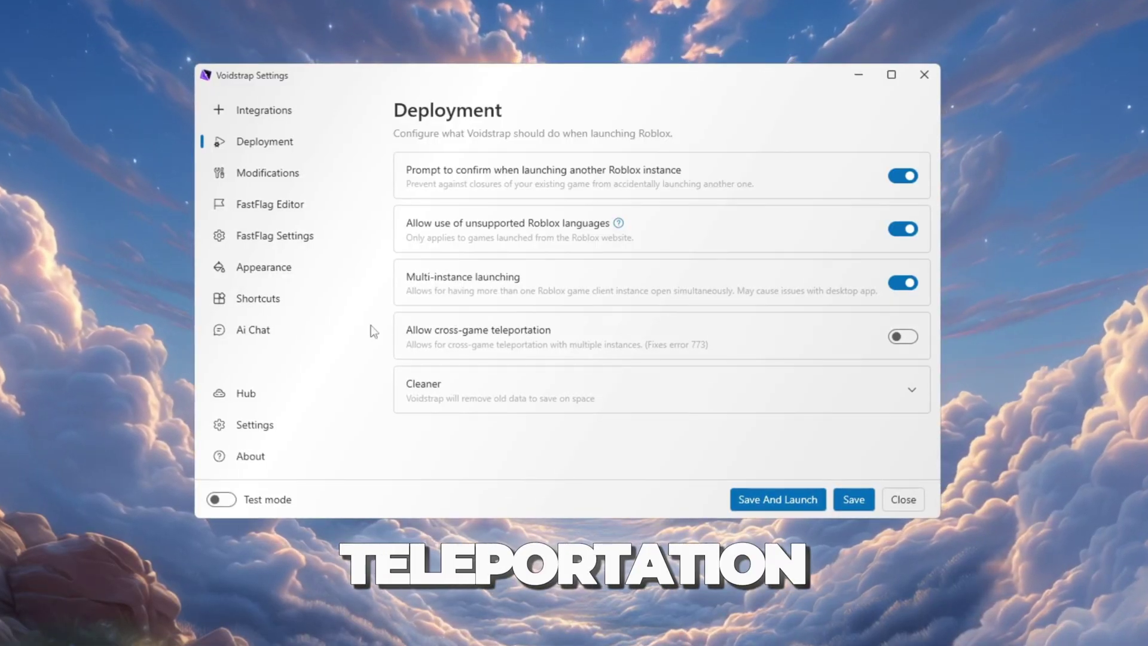
{"action": "left_click", "coordinate": [913, 338]}
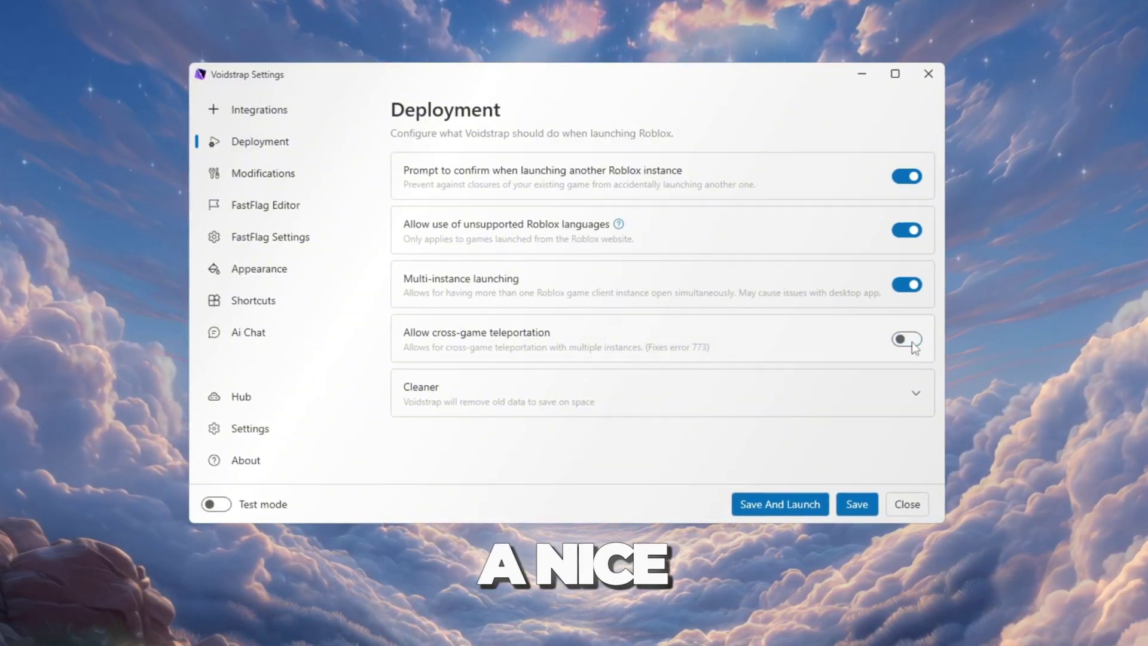
{"action": "left_click", "coordinate": [280, 175]}
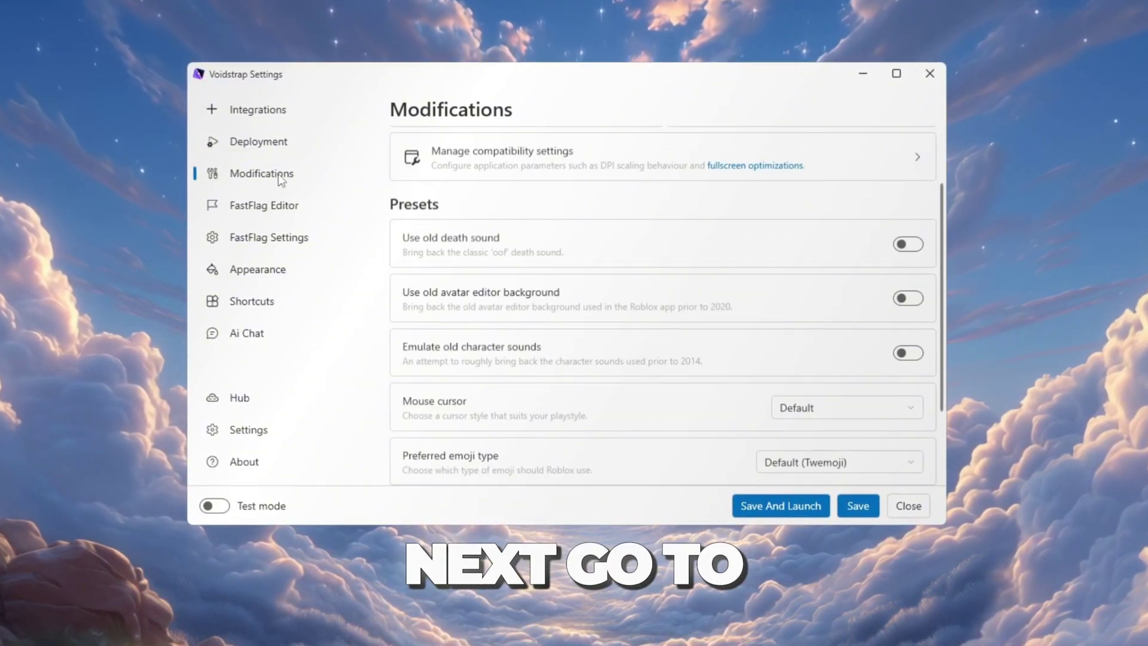
{"action": "scroll", "coordinate": [478, 264], "scroll_direction": "up", "scroll_amount": 2}
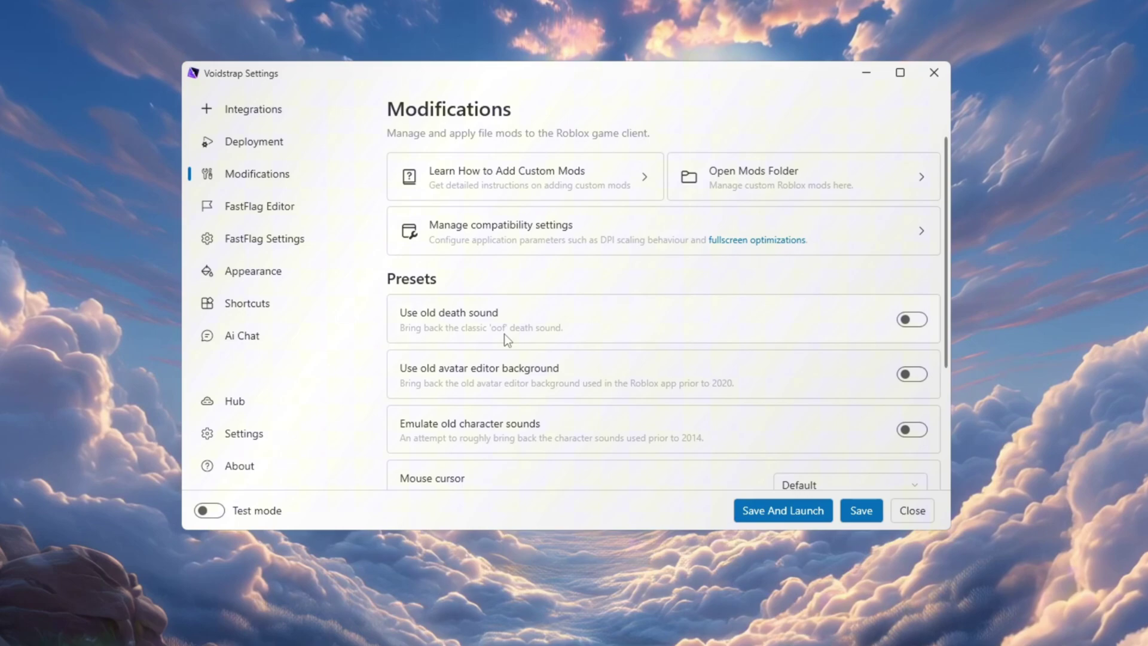
{"action": "scroll", "coordinate": [504, 334], "scroll_direction": "down", "scroll_amount": 1}
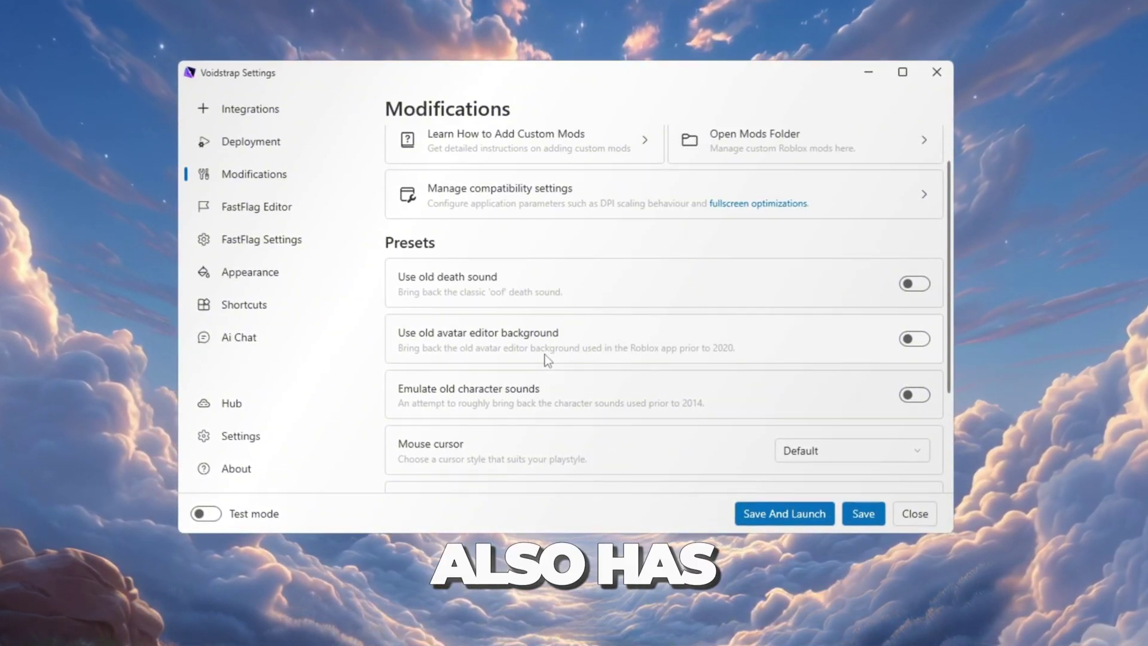
{"action": "scroll", "coordinate": [546, 358], "scroll_direction": "down", "scroll_amount": 3}
- Open the FastFlag Editor and examine which listed flags carry a preset checkmark or a cross
{"action": "left_click", "coordinate": [243, 205]}
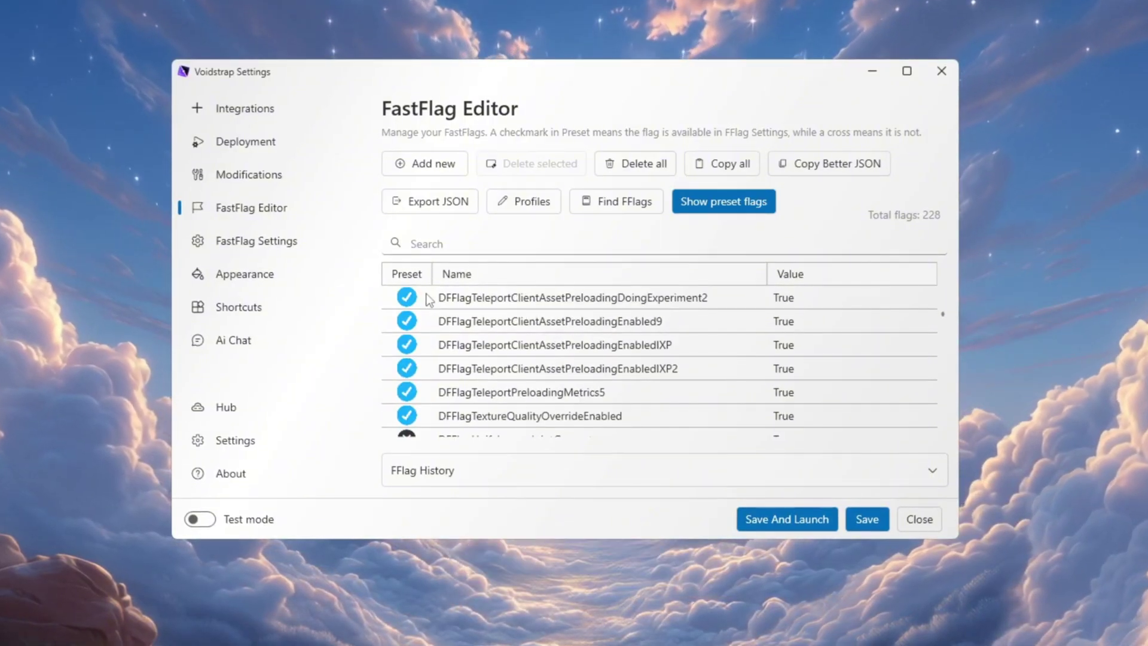
{"action": "left_click", "coordinate": [428, 299]}
{"action": "left_click", "coordinate": [419, 326]}
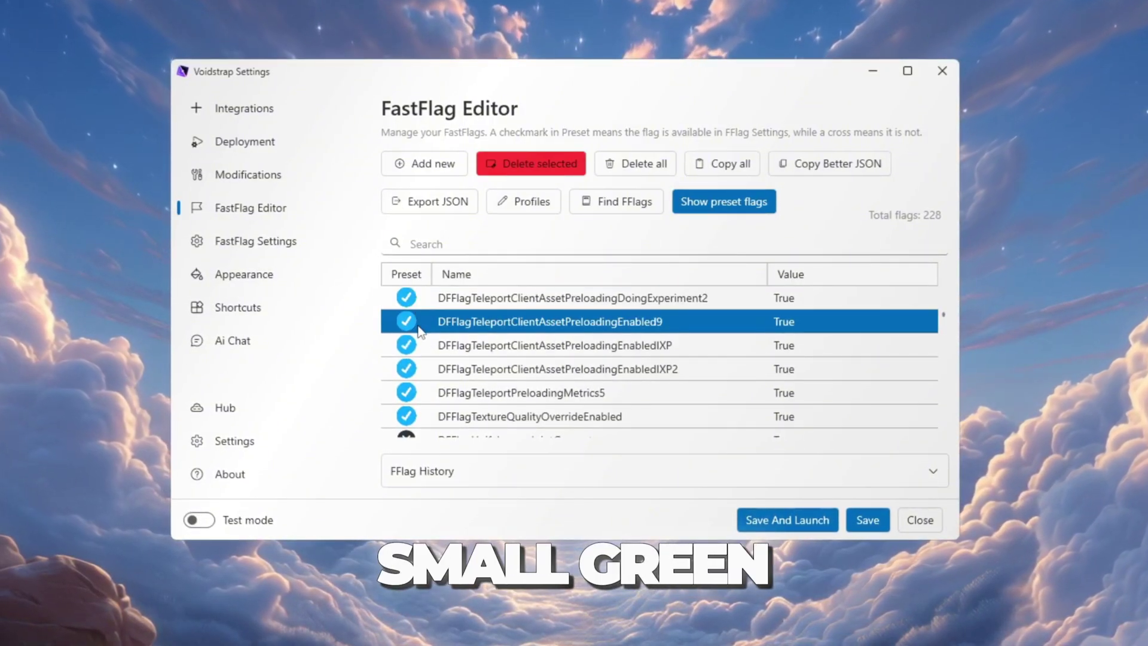
{"action": "left_click", "coordinate": [422, 347]}
{"action": "left_click", "coordinate": [420, 371]}
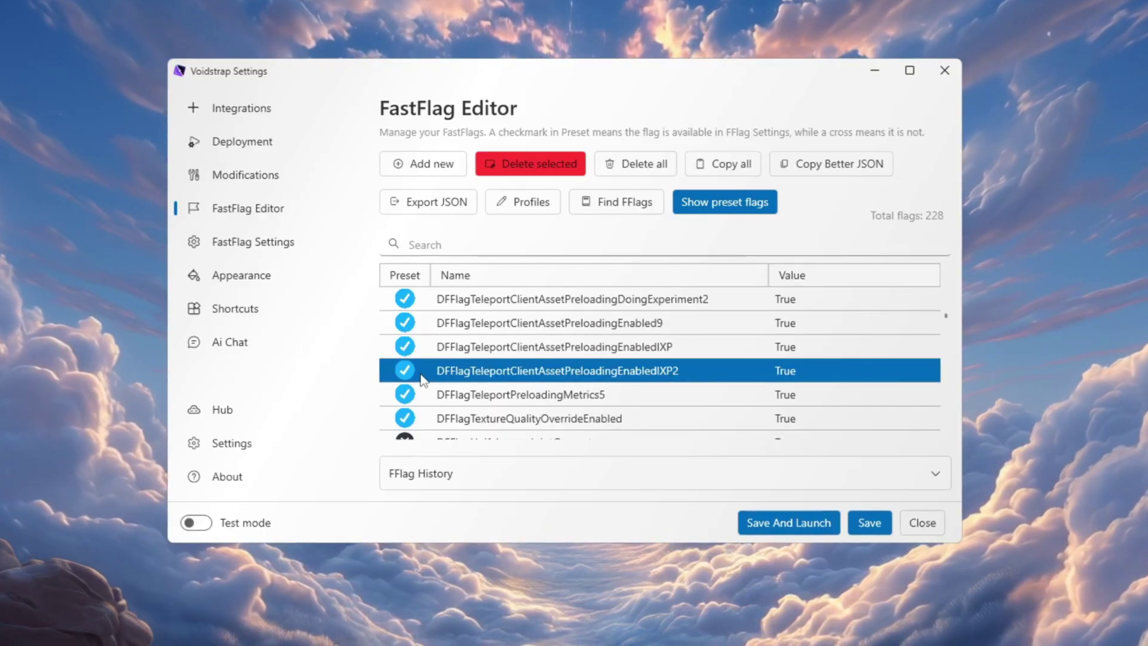
{"action": "left_click", "coordinate": [444, 393]}
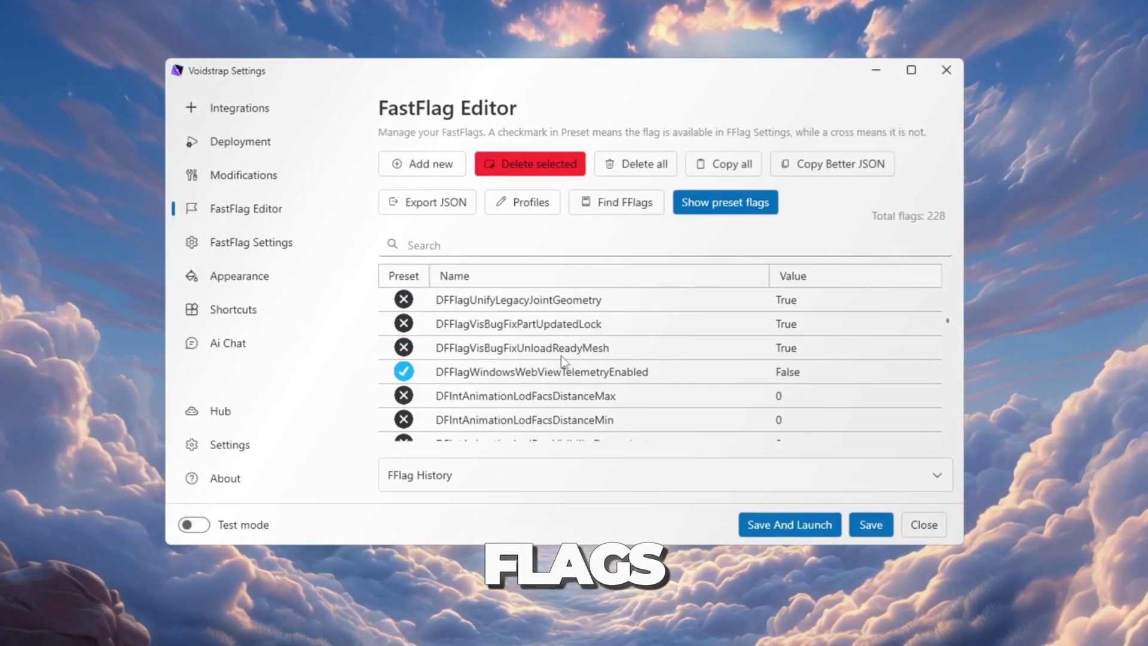
{"action": "left_click", "coordinate": [490, 342]}
{"action": "left_click", "coordinate": [476, 326]}
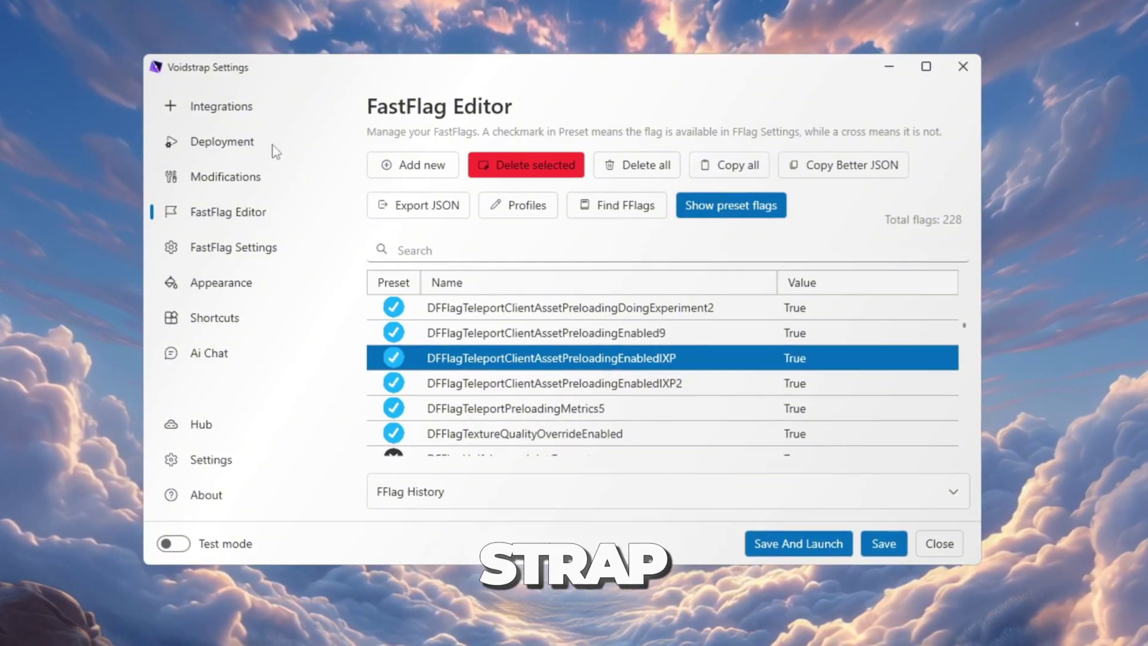
- Copy all flags from the Voidstrap fast flags text file, import them as JSON with existing values overwritten, and save
{"action": "left_click", "coordinate": [443, 173]}
{"action": "left_click", "coordinate": [567, 275]}
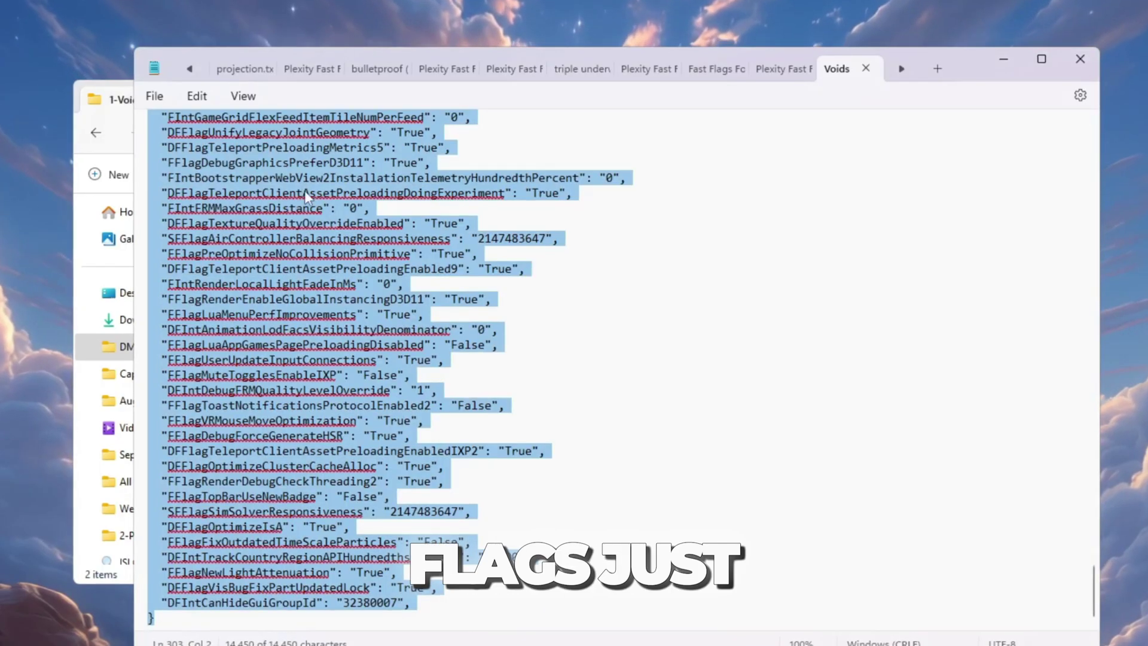
{"action": "right_click", "coordinate": [304, 190]}
{"action": "left_click", "coordinate": [386, 286]}
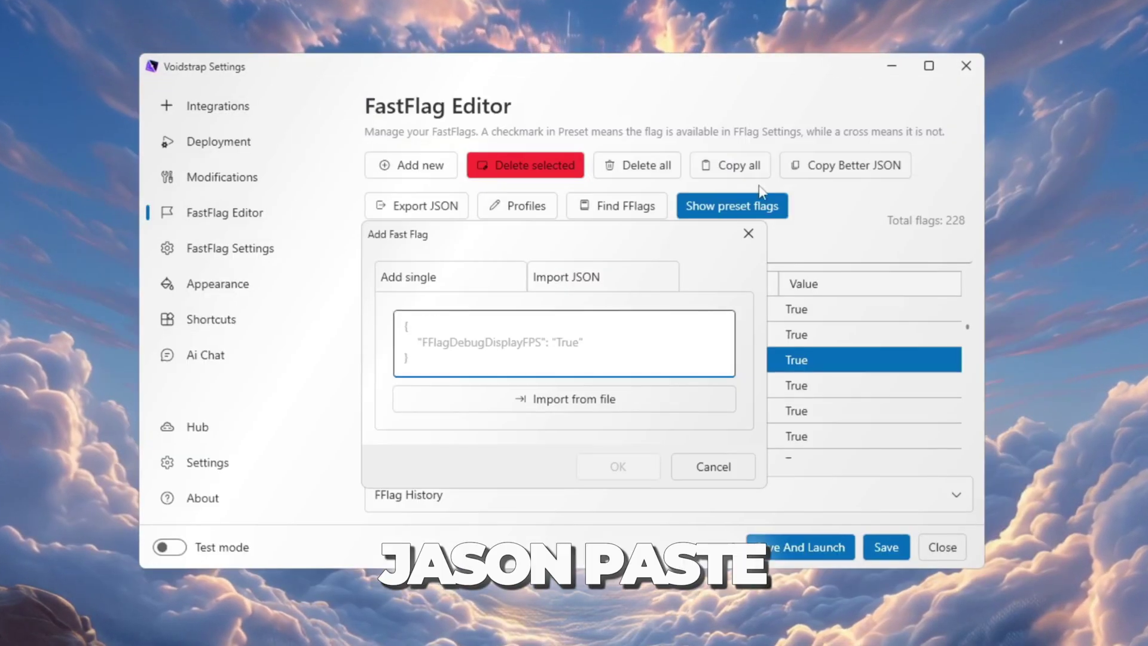
{"action": "left_click", "coordinate": [551, 331]}
{"action": "key", "text": "ctrl+v"}
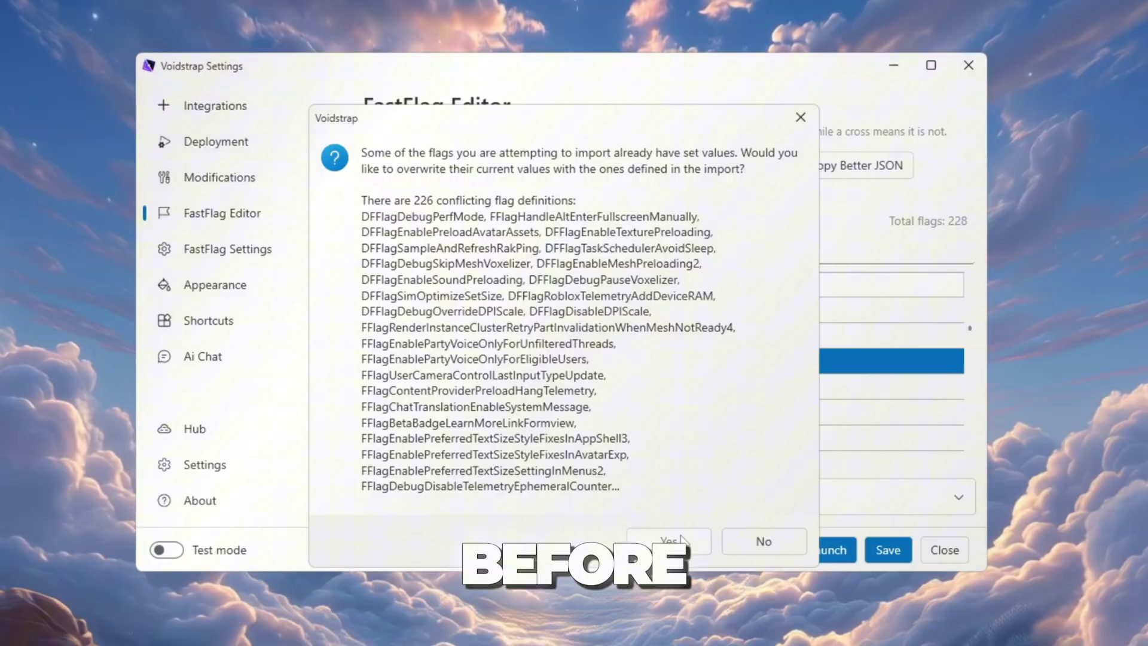
{"action": "left_click", "coordinate": [682, 539]}
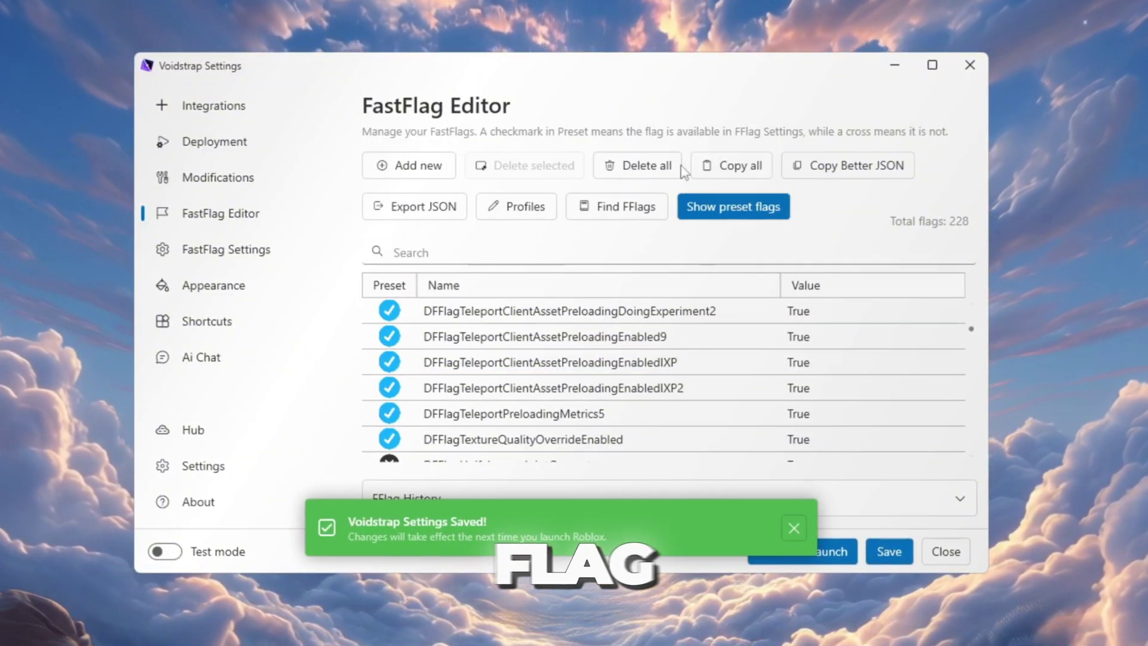
- Examine the Basic and Advanced FastFlags categories in FastFlag Settings, expanding System and Basic Shaders to view their options
{"action": "left_click", "coordinate": [263, 254]}
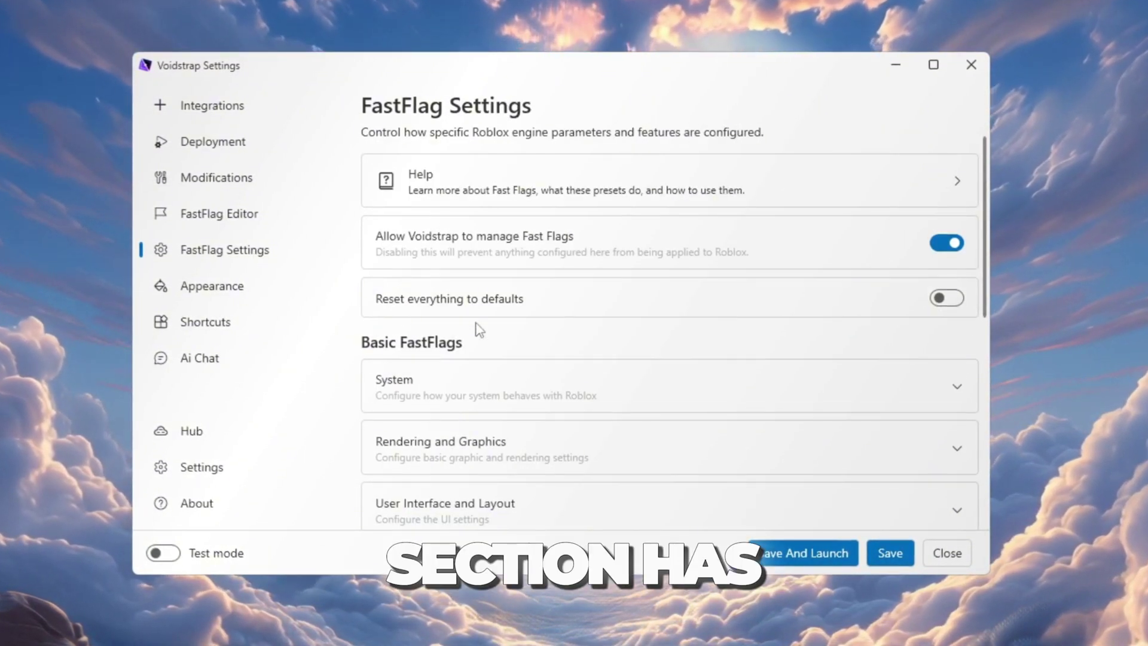
{"action": "scroll", "coordinate": [505, 328], "scroll_direction": "down", "scroll_amount": 6}
{"action": "scroll", "coordinate": [500, 333], "scroll_direction": "up", "scroll_amount": 6}
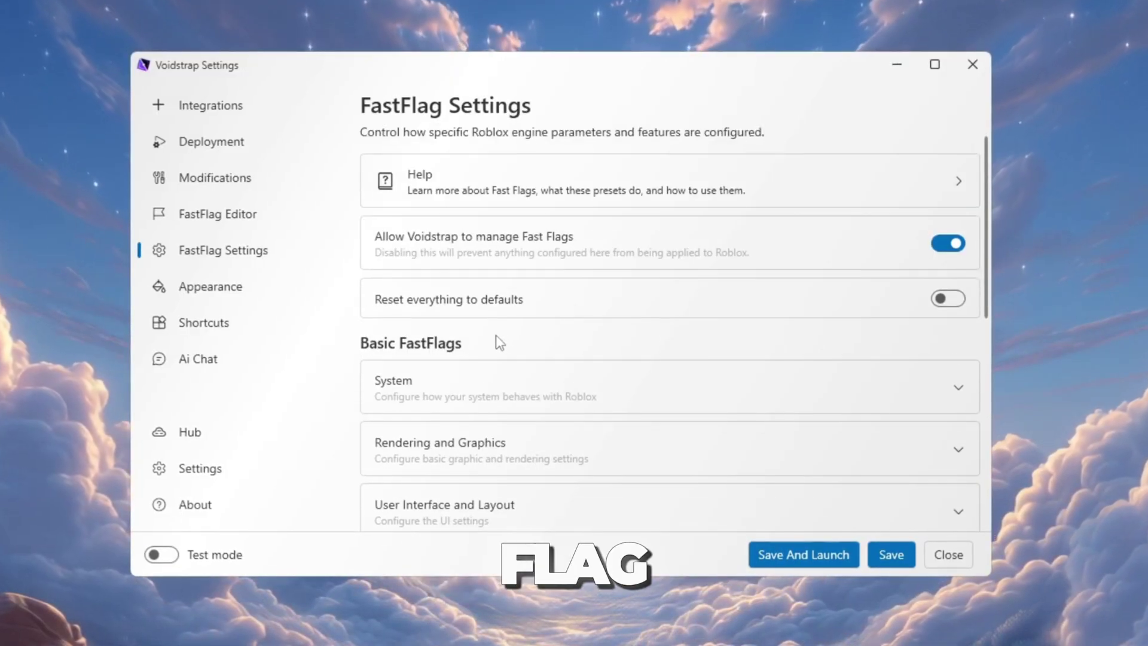
{"action": "scroll", "coordinate": [598, 425], "scroll_direction": "down", "scroll_amount": 2}
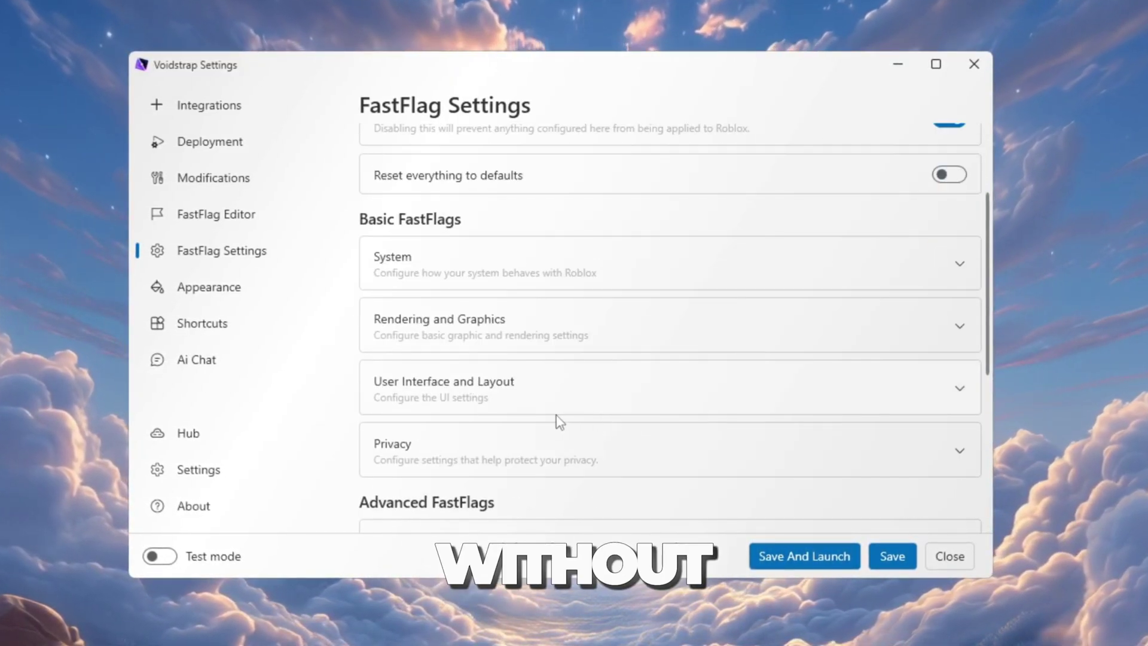
{"action": "left_click", "coordinate": [595, 257]}
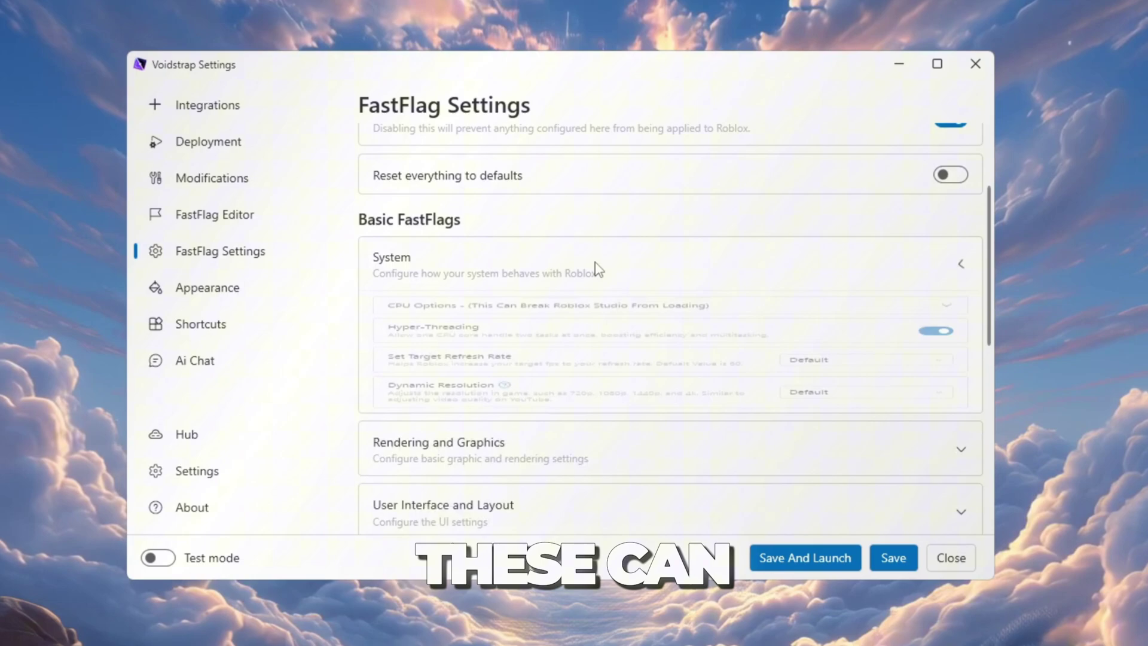
{"action": "scroll", "coordinate": [927, 353], "scroll_direction": "down", "scroll_amount": 4}
{"action": "scroll", "coordinate": [616, 390], "scroll_direction": "down", "scroll_amount": 3}
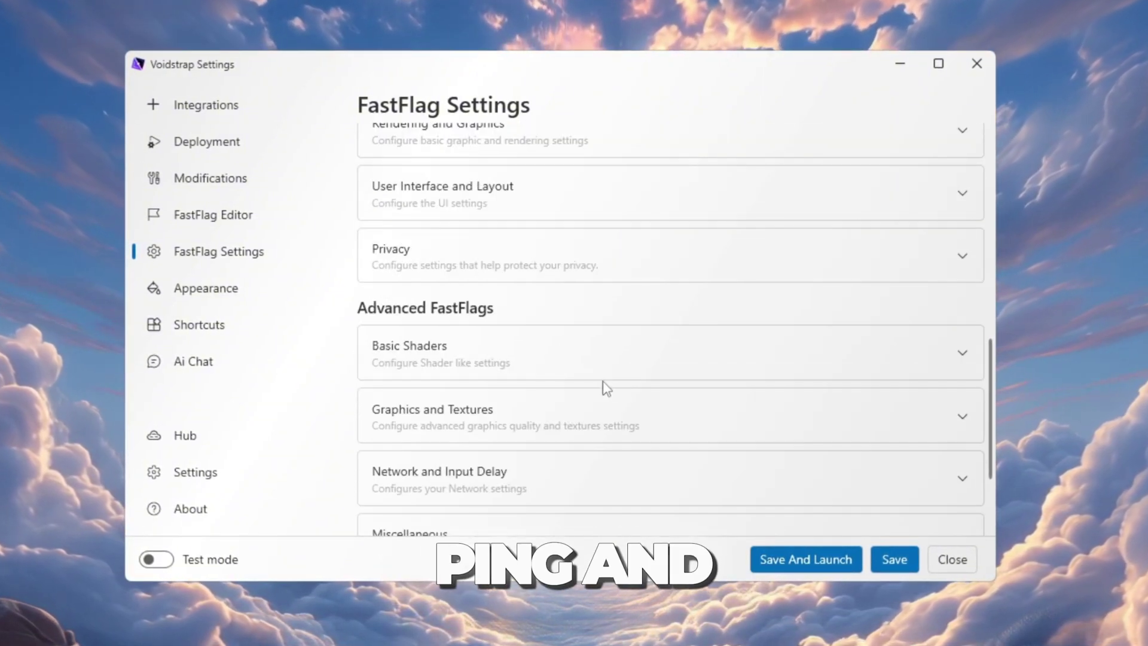
{"action": "left_click", "coordinate": [443, 364]}
{"action": "scroll", "coordinate": [444, 365], "scroll_direction": "down", "scroll_amount": 3}
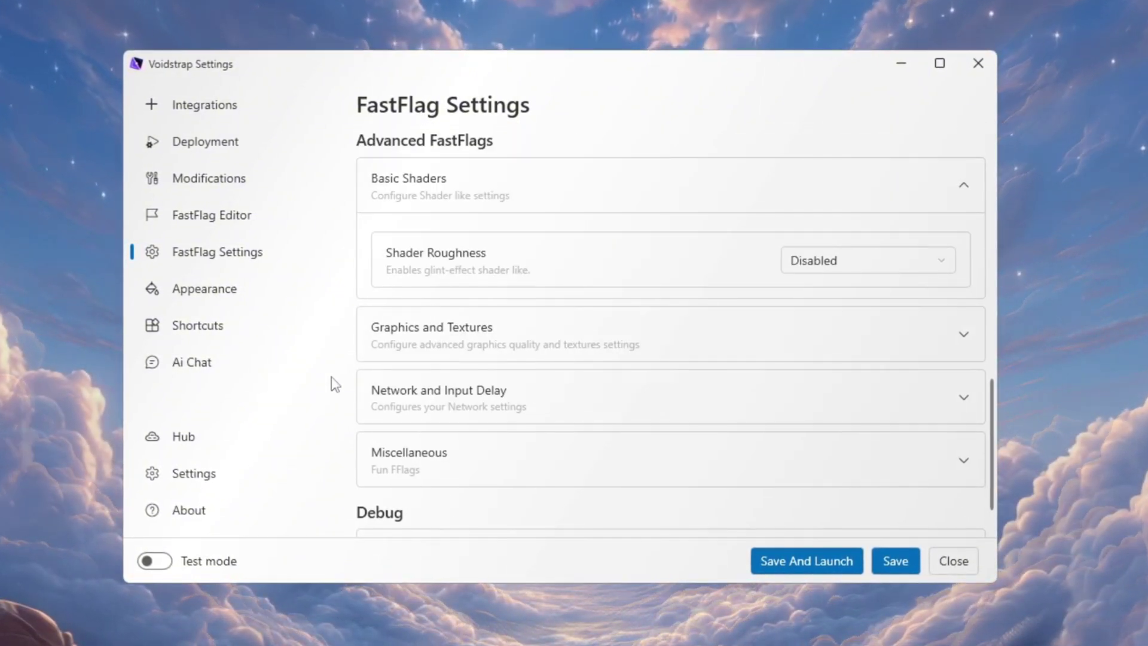
- Review the Appearance, Shortcuts and Ai Chat pages, and save the Voidstrap settings
{"action": "left_click", "coordinate": [206, 290]}
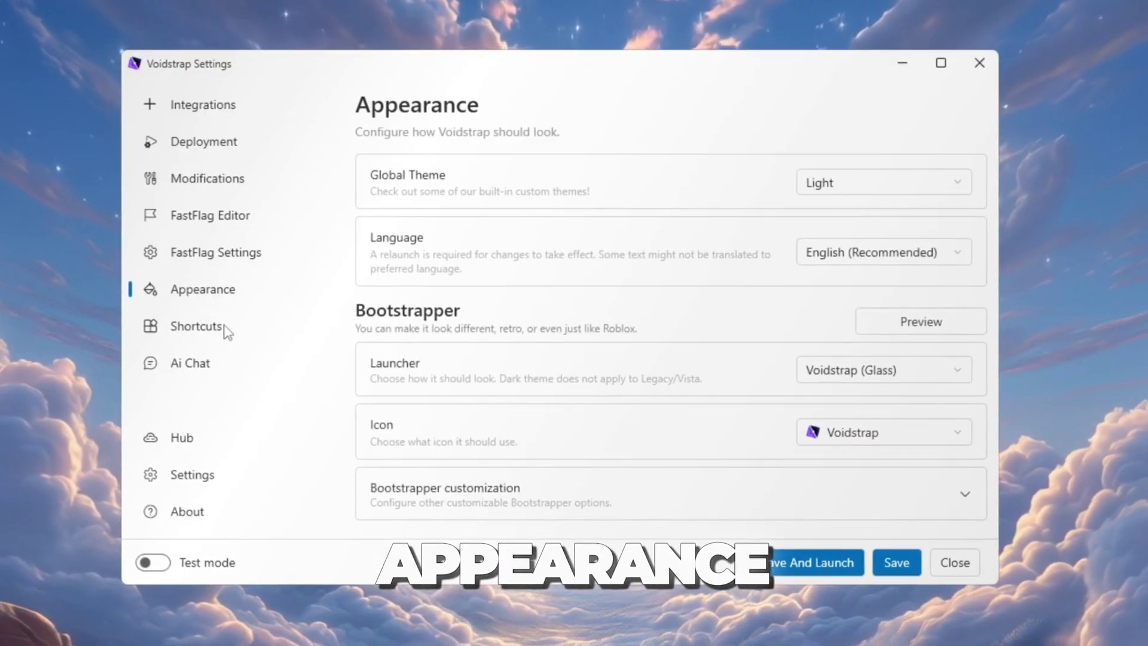
{"action": "left_click", "coordinate": [198, 327]}
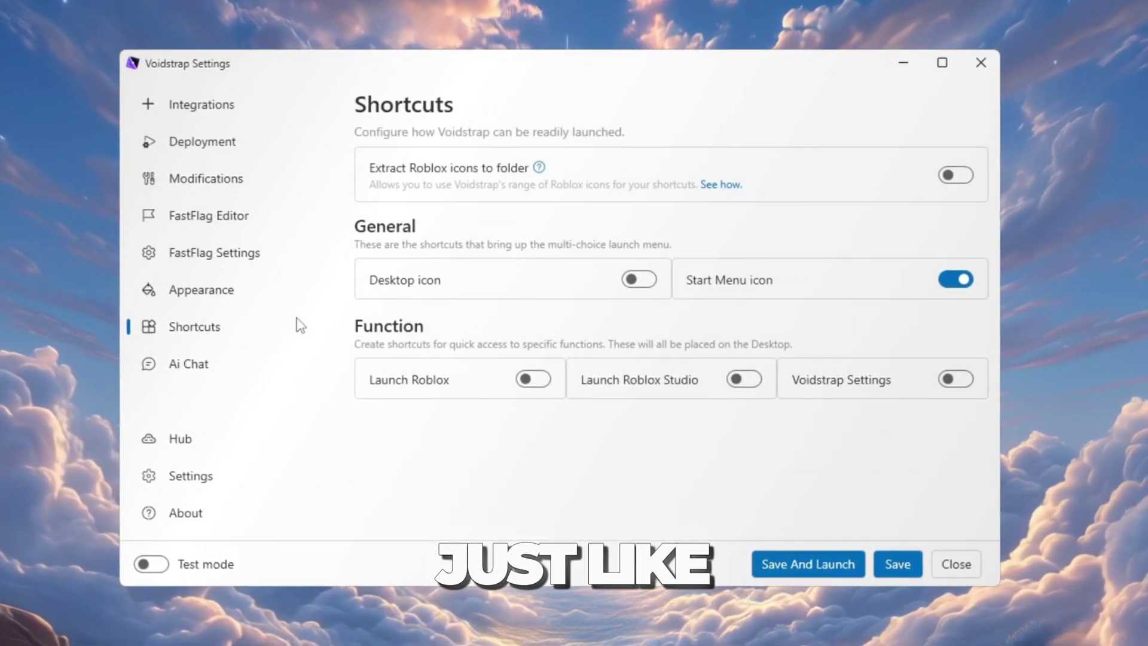
{"action": "left_click", "coordinate": [182, 375]}
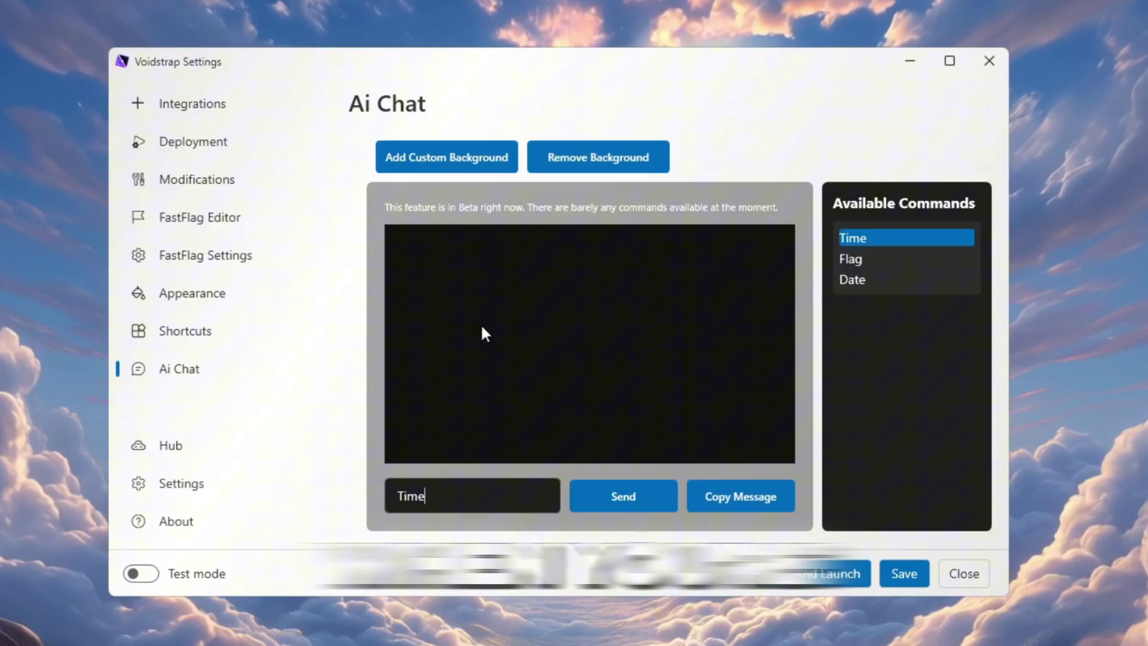
{"action": "left_click", "coordinate": [924, 583]}
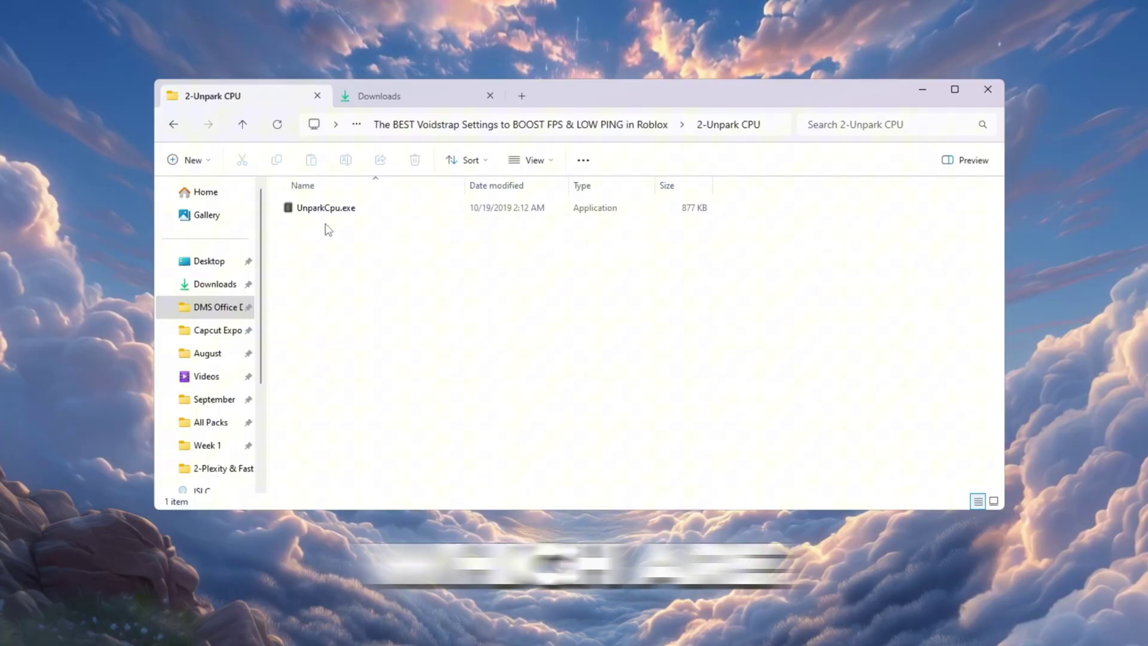
- Enlarge the file icons in the 2-Unpark CPU folder, run UnparkCpu.exe as administrator and minimize the folder window
{"action": "left_click", "coordinate": [323, 211]}
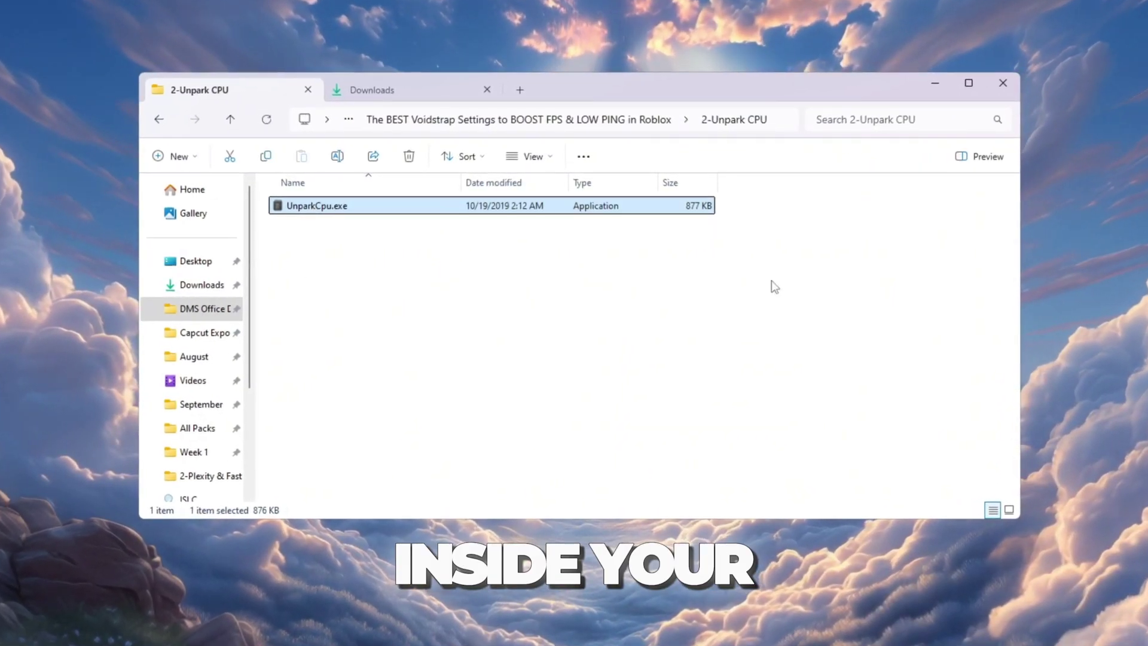
{"action": "scroll", "coordinate": [534, 335], "scroll_direction": "up", "scroll_amount": 3, "text": "ctrl"}
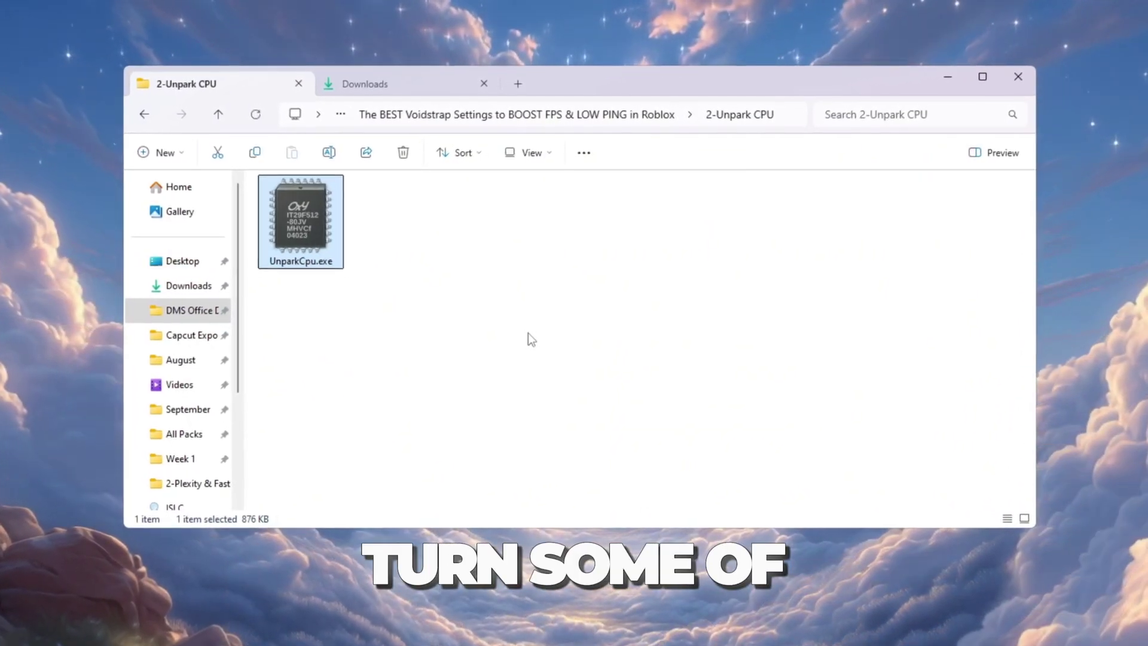
{"action": "scroll", "coordinate": [529, 333], "scroll_direction": "up", "scroll_amount": 1, "text": "ctrl"}
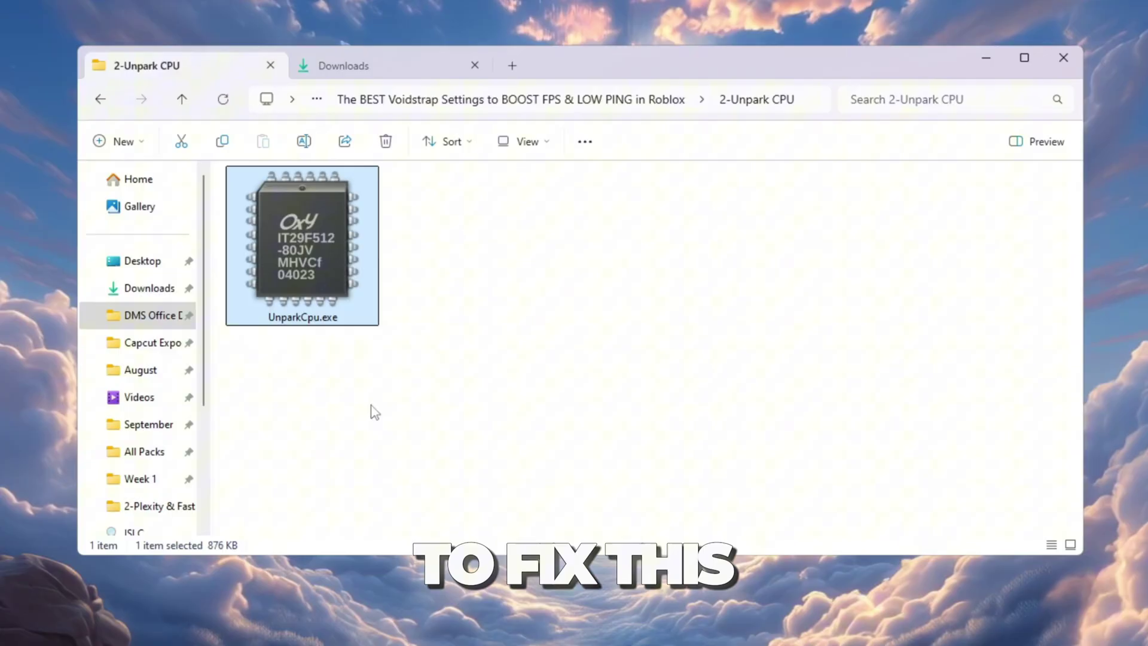
{"action": "right_click", "coordinate": [304, 270]}
{"action": "left_click", "coordinate": [386, 383]}
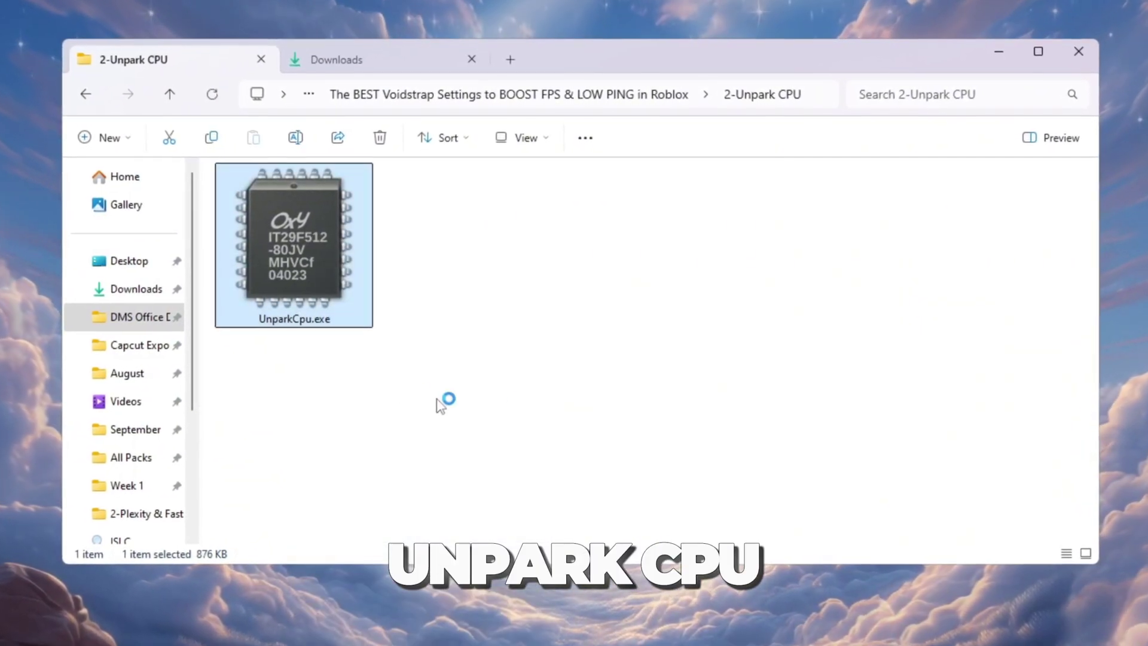
{"action": "left_click", "coordinate": [1002, 49]}
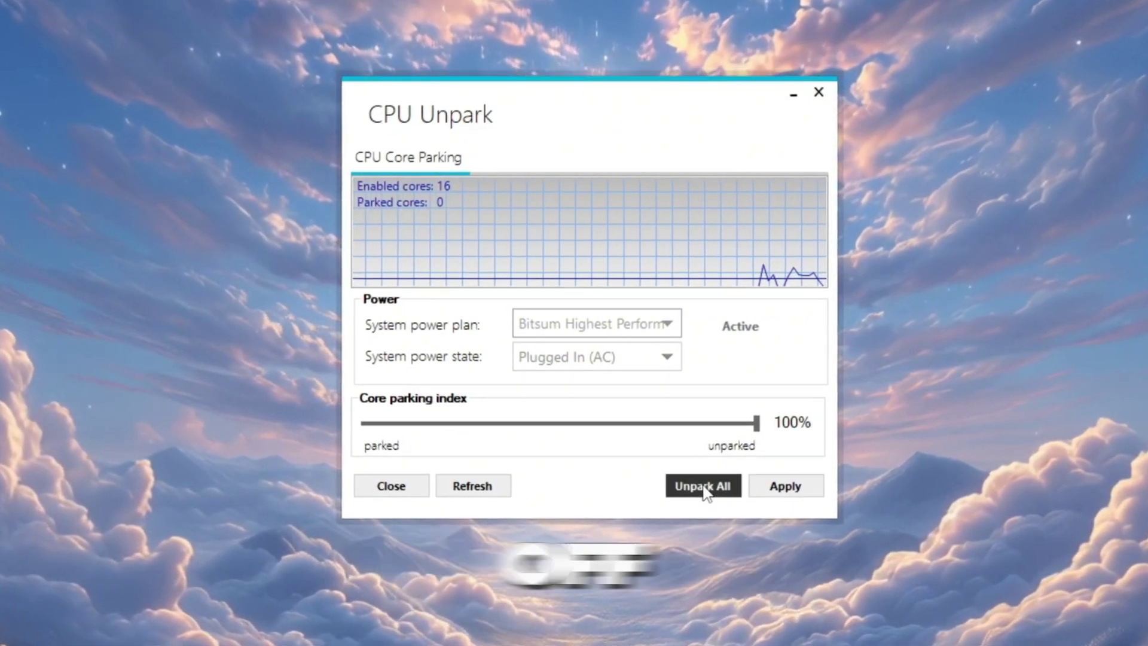
- Unpark all CPU cores and apply a core parking index of 100%, dismissing the info dialogs
{"action": "left_click", "coordinate": [700, 486]}
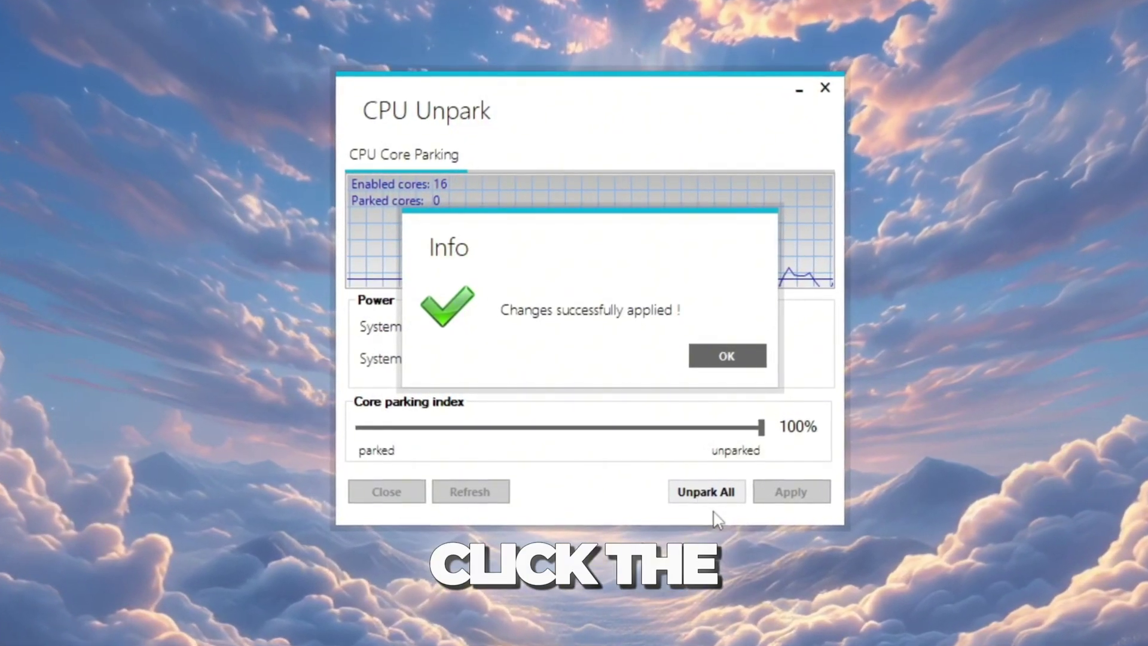
{"action": "left_click", "coordinate": [742, 360]}
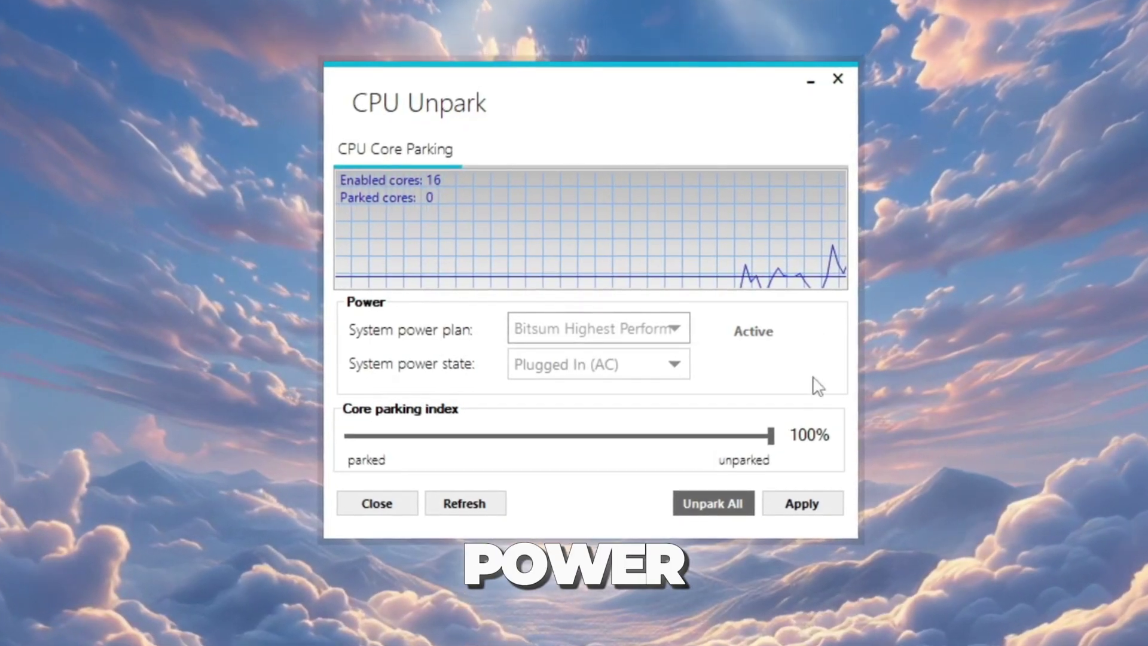
{"action": "mouse_move", "coordinate": [767, 432]}
{"action": "left_mouse_down"}
{"action": "mouse_move", "coordinate": [615, 472]}
{"action": "mouse_move", "coordinate": [780, 442]}
{"action": "left_mouse_up"}
{"action": "left_click", "coordinate": [831, 504]}
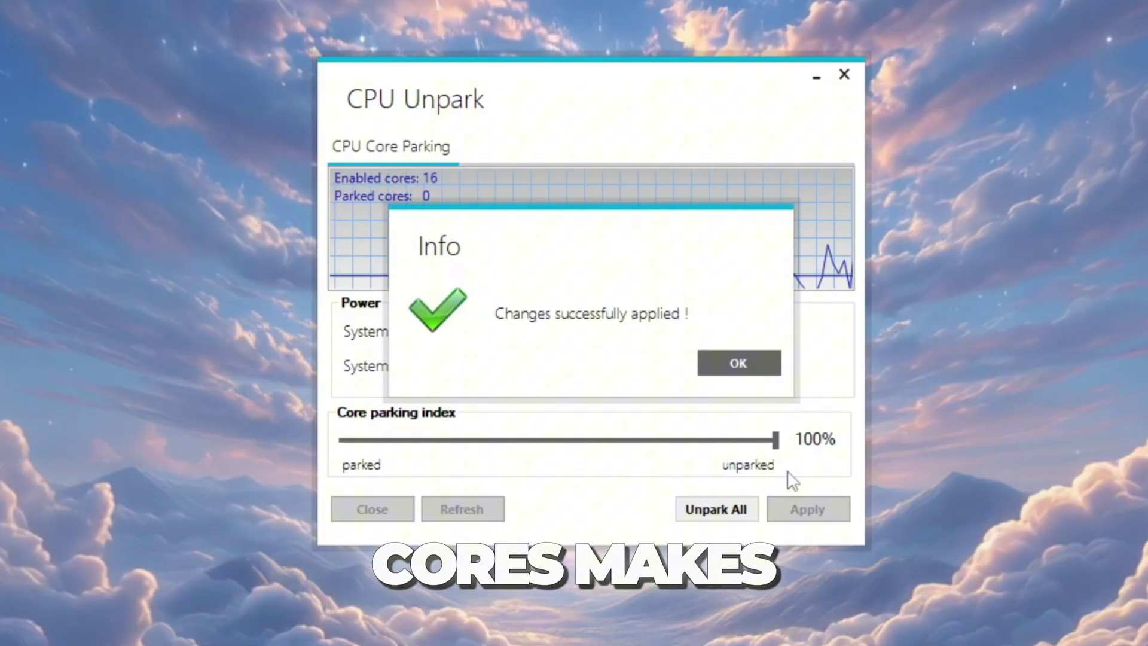
{"action": "left_click", "coordinate": [740, 363]}
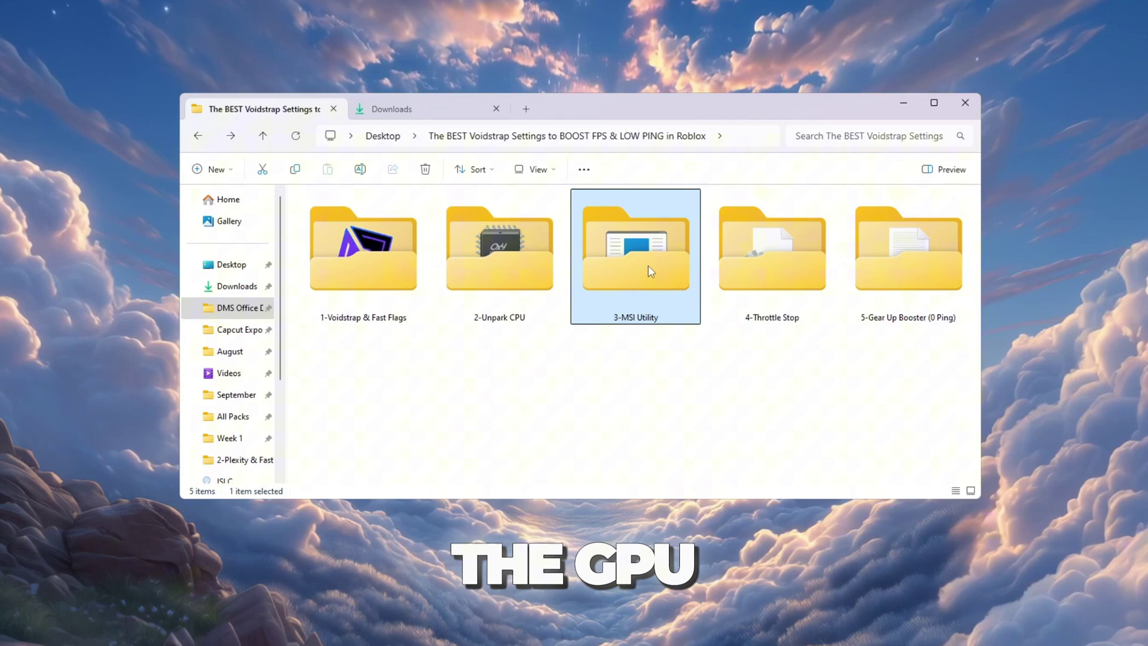
- Open the 3-MSI Utility folder and run MSI Mode Utility 3.0.exe as administrator
{"action": "double_click", "coordinate": [651, 271]}
{"action": "left_click", "coordinate": [381, 215]}
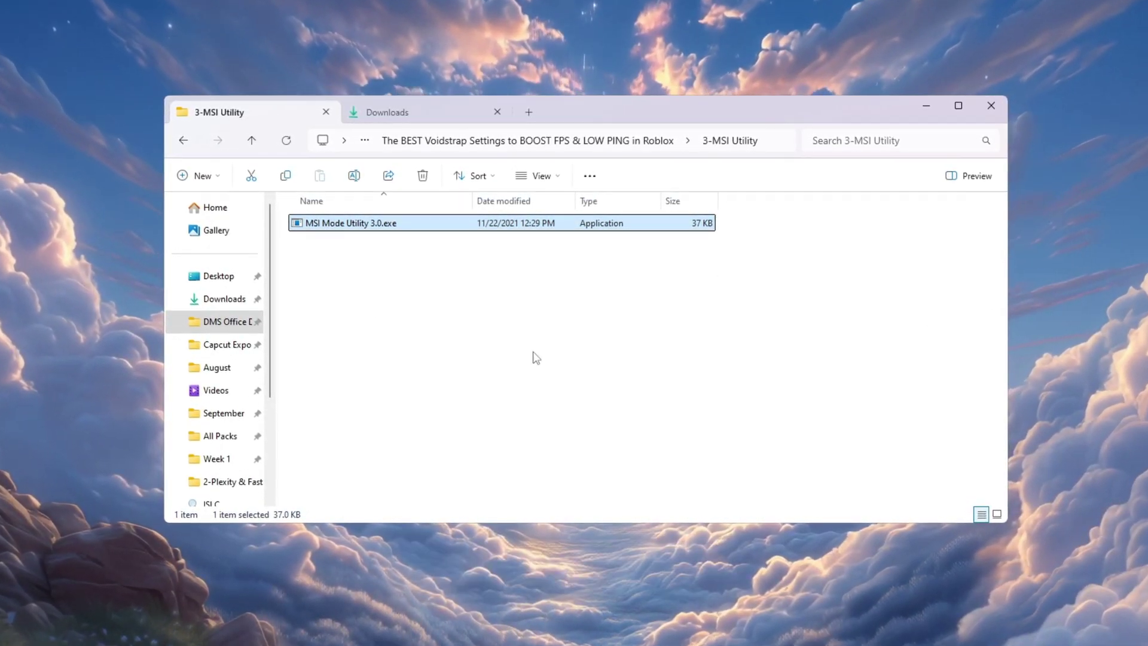
{"action": "left_click_drag", "start_coordinate": [520, 335], "coordinate": [323, 228]}
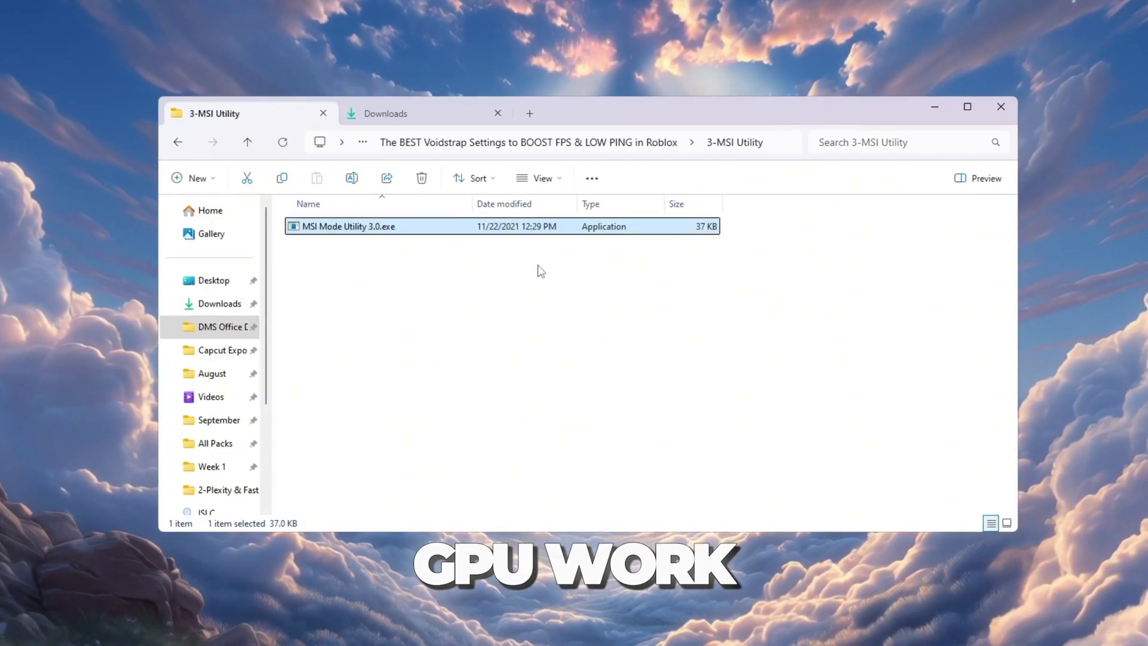
{"action": "right_click", "coordinate": [451, 238]}
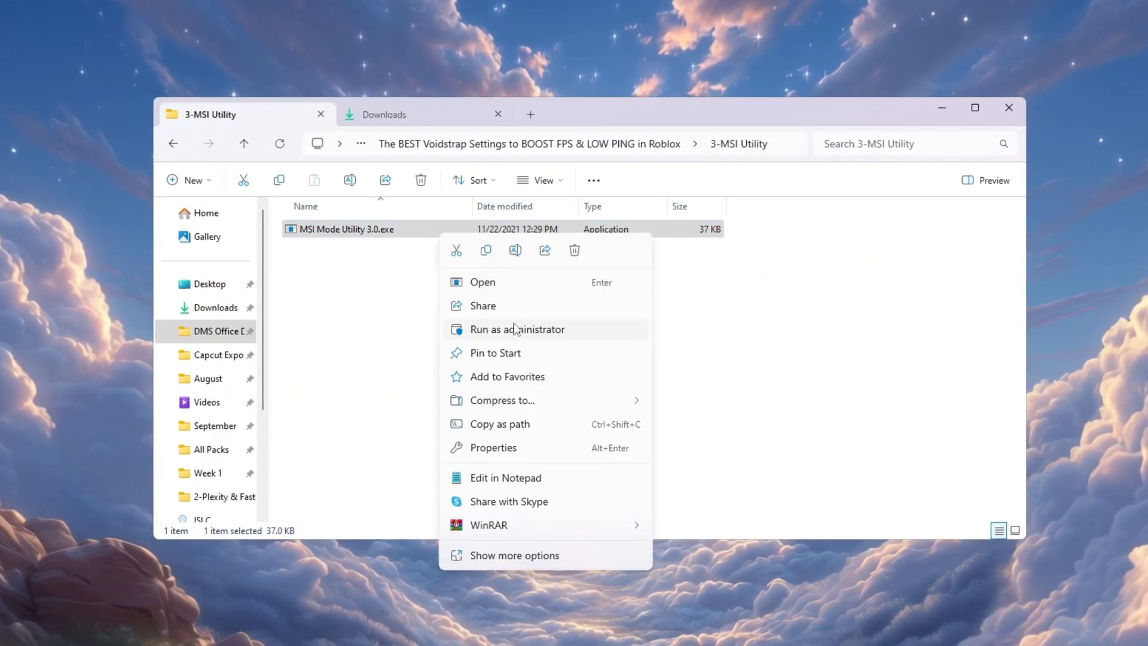
{"action": "left_click", "coordinate": [514, 328]}
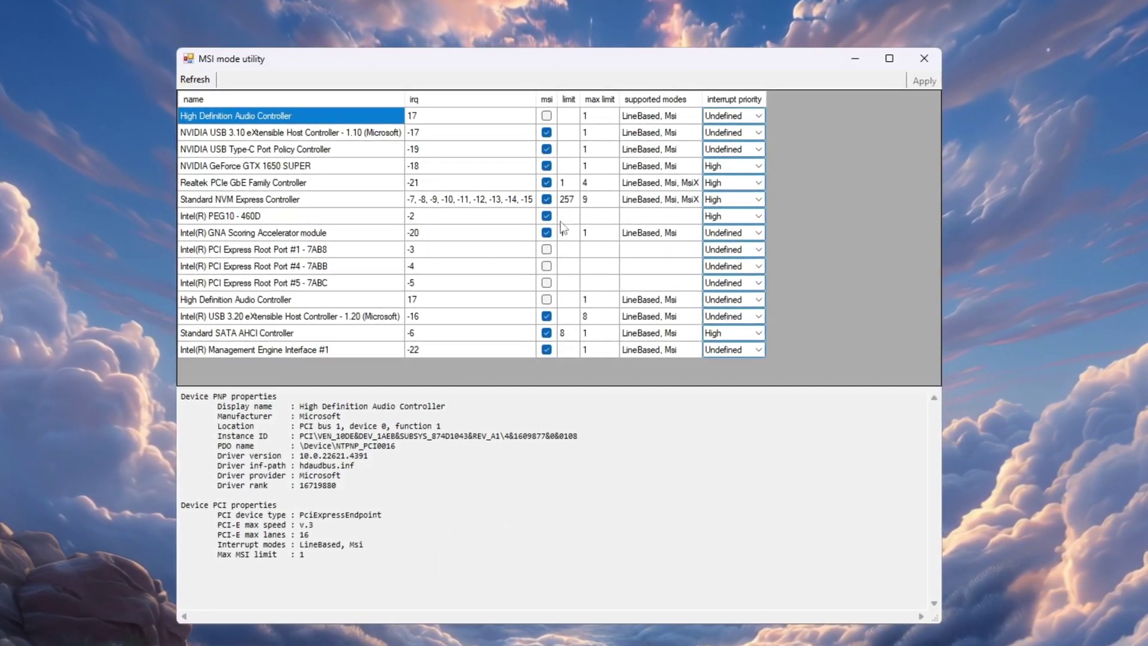
- Set the interrupt priority of the NVIDIA GeForce GTX 1650 SUPER to High
{"action": "left_click", "coordinate": [217, 180]}
{"action": "left_click", "coordinate": [219, 168]}
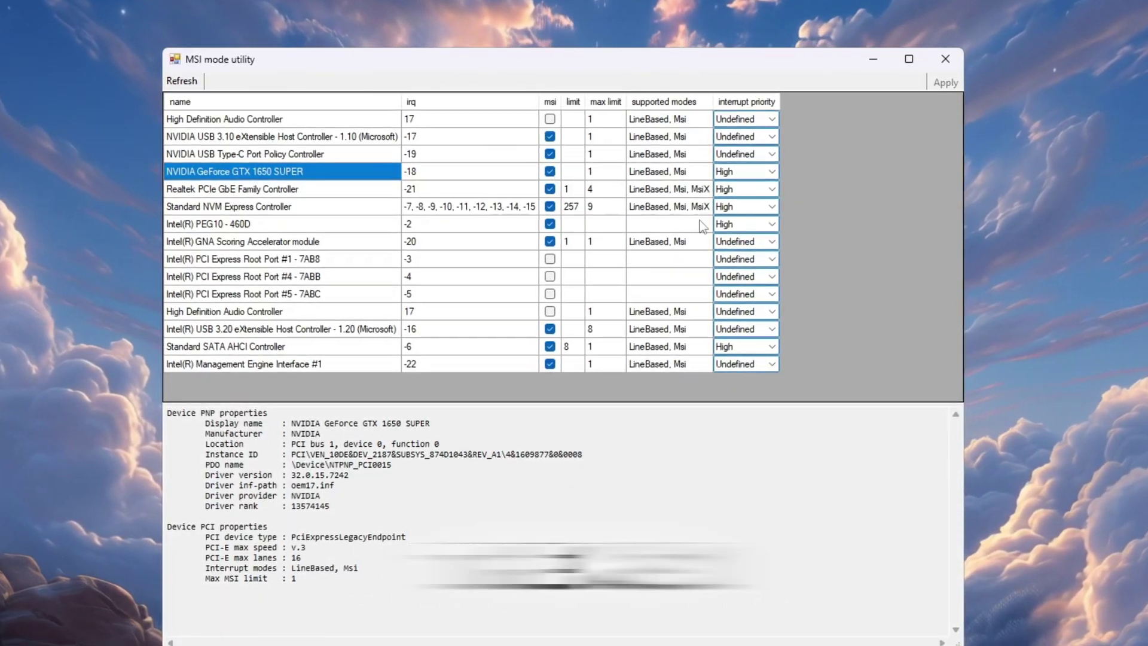
{"action": "left_click", "coordinate": [774, 172]}
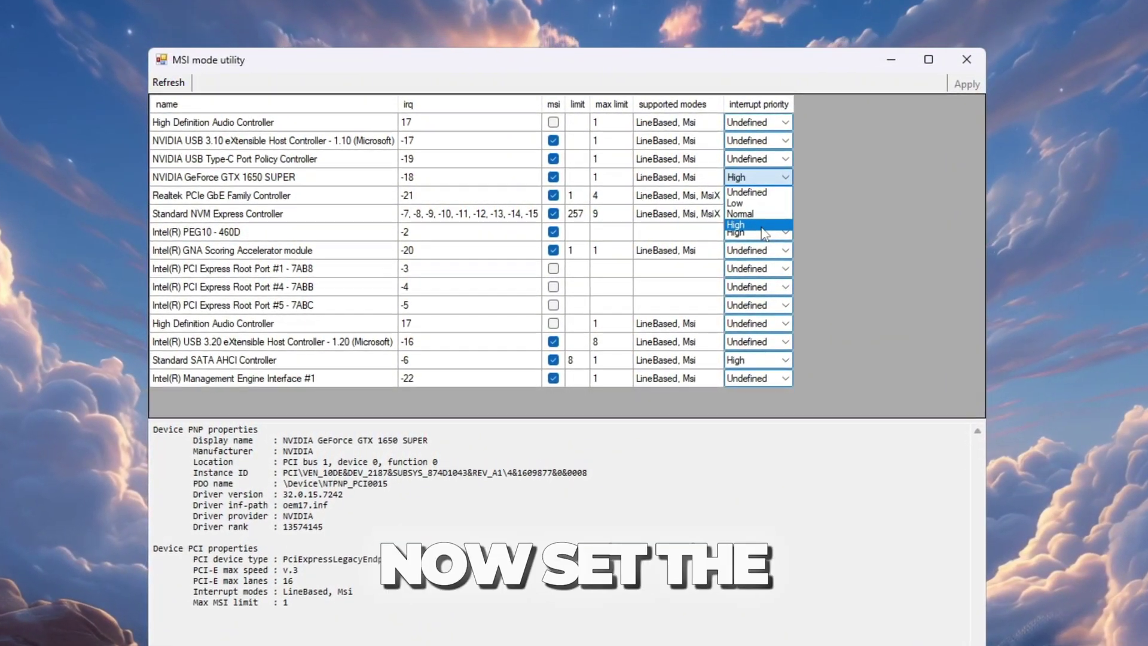
{"action": "left_click", "coordinate": [763, 227]}
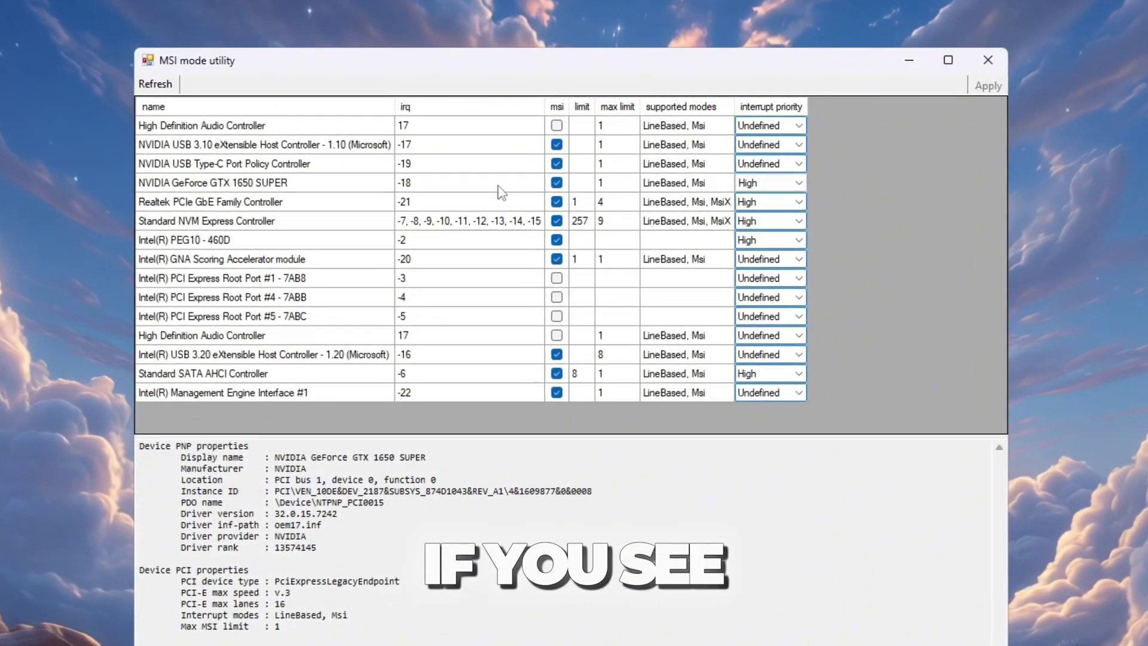
- Set the interrupt priority of the Intel(R) PEG10 - 460D device to High
{"action": "left_click", "coordinate": [199, 245]}
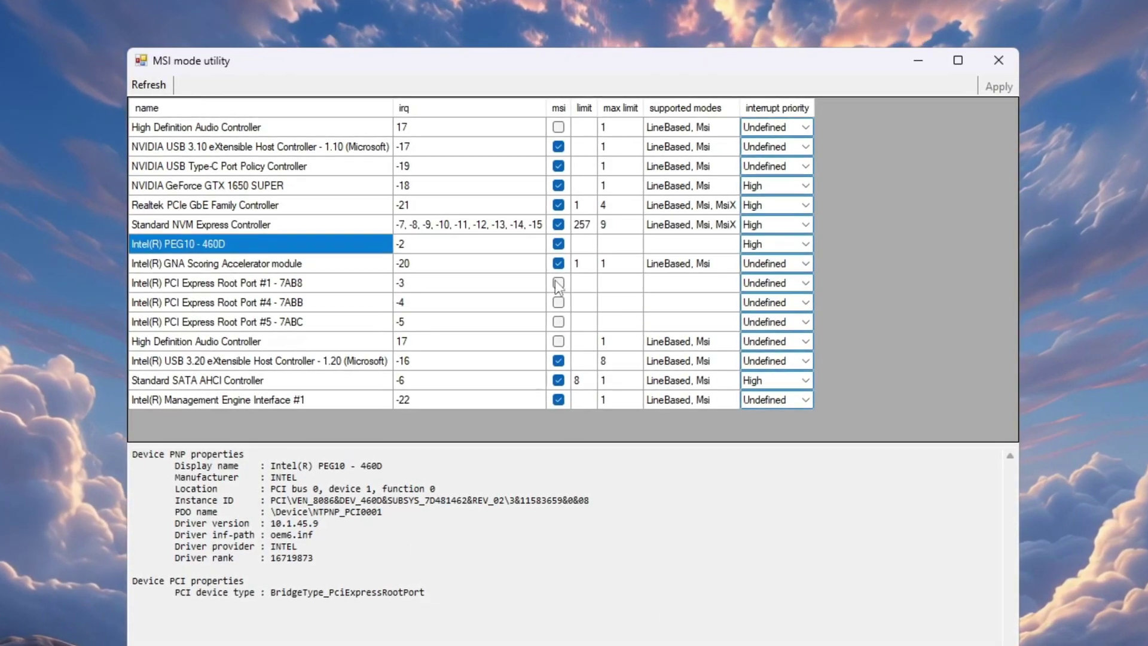
{"action": "left_click", "coordinate": [805, 246]}
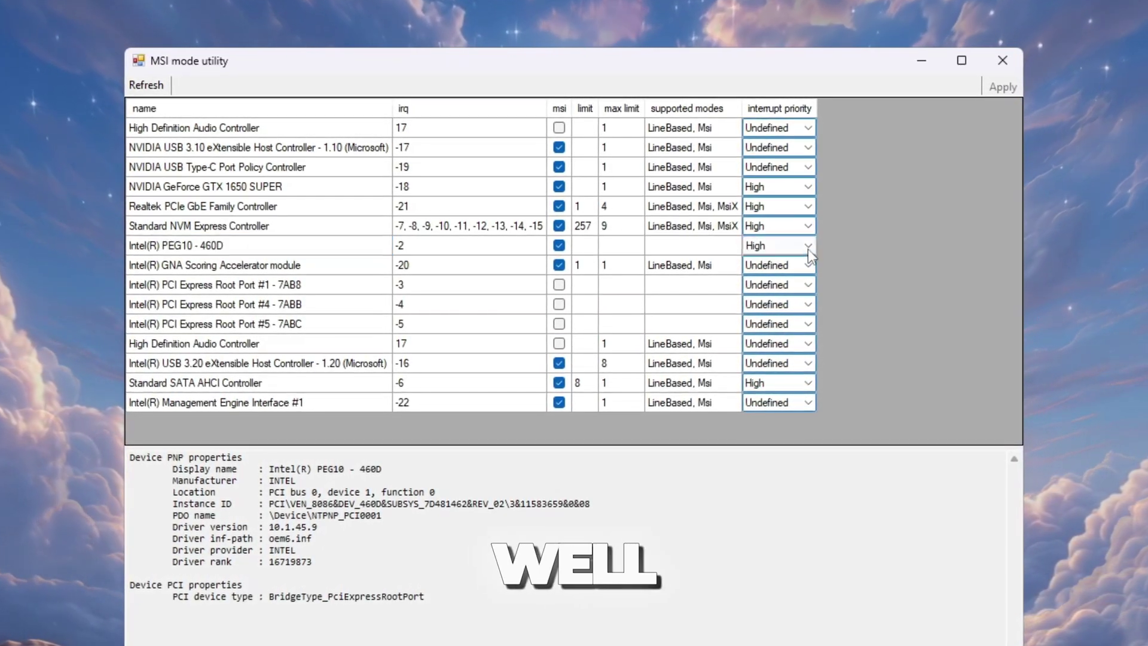
{"action": "left_click", "coordinate": [808, 249]}
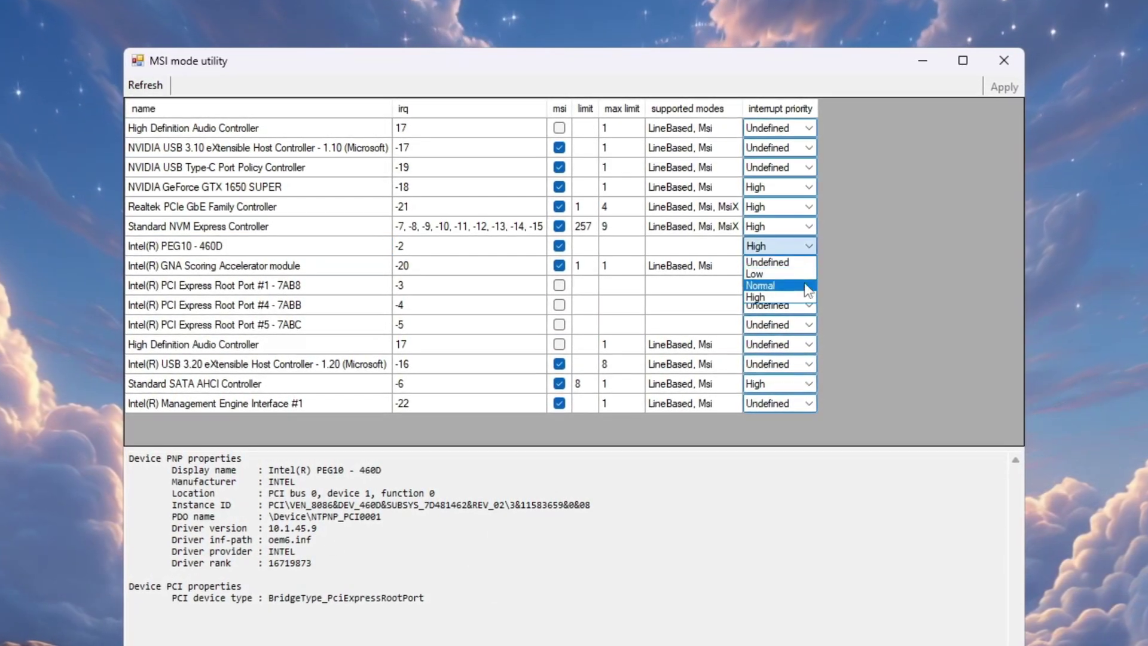
{"action": "left_click", "coordinate": [777, 293]}
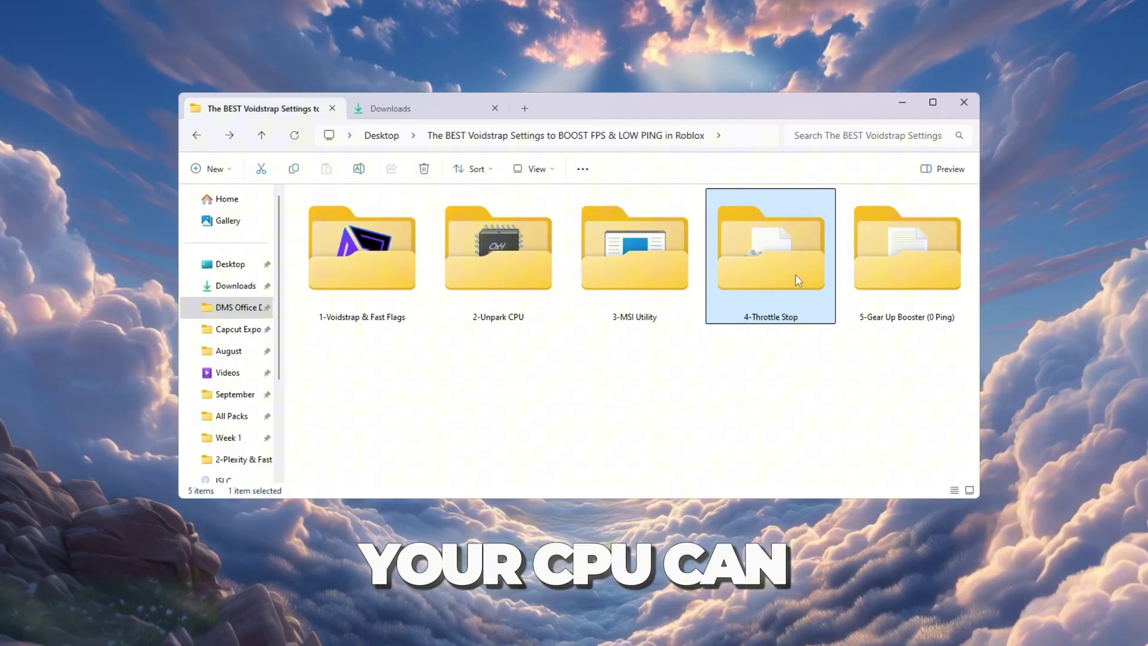
- Open the 4-Throttle Stop folder, and in ThrottleStop save the Game profile with the High Performance power plan enabled
{"action": "double_click", "coordinate": [798, 280]}
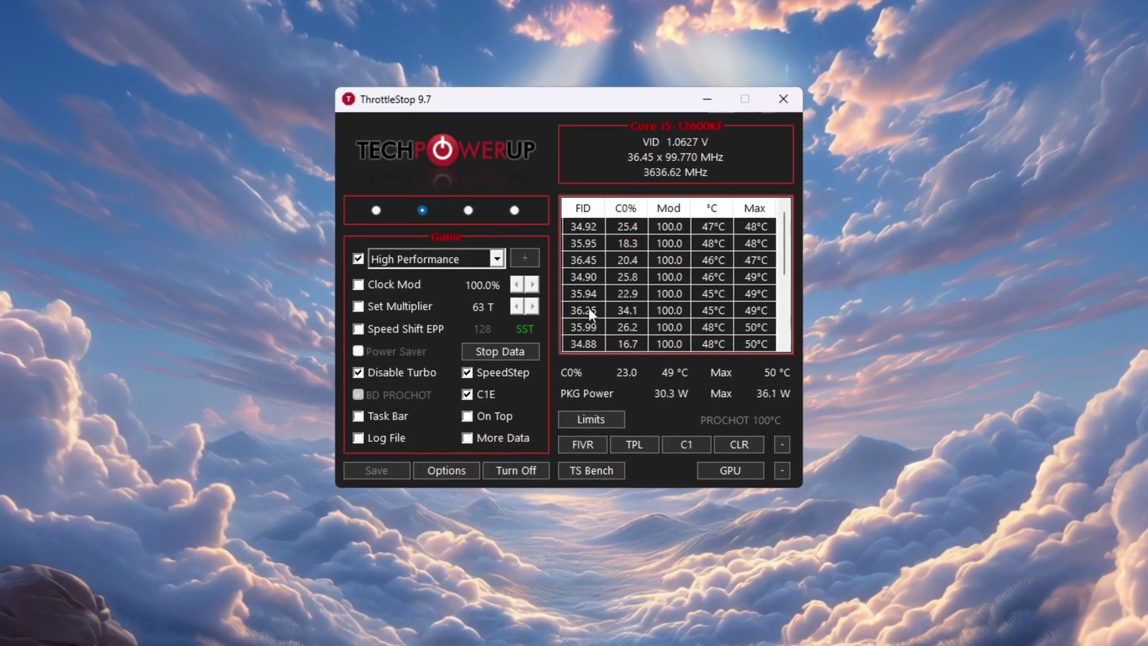
{"action": "left_click", "coordinate": [422, 210]}
{"action": "left_click", "coordinate": [358, 259]}
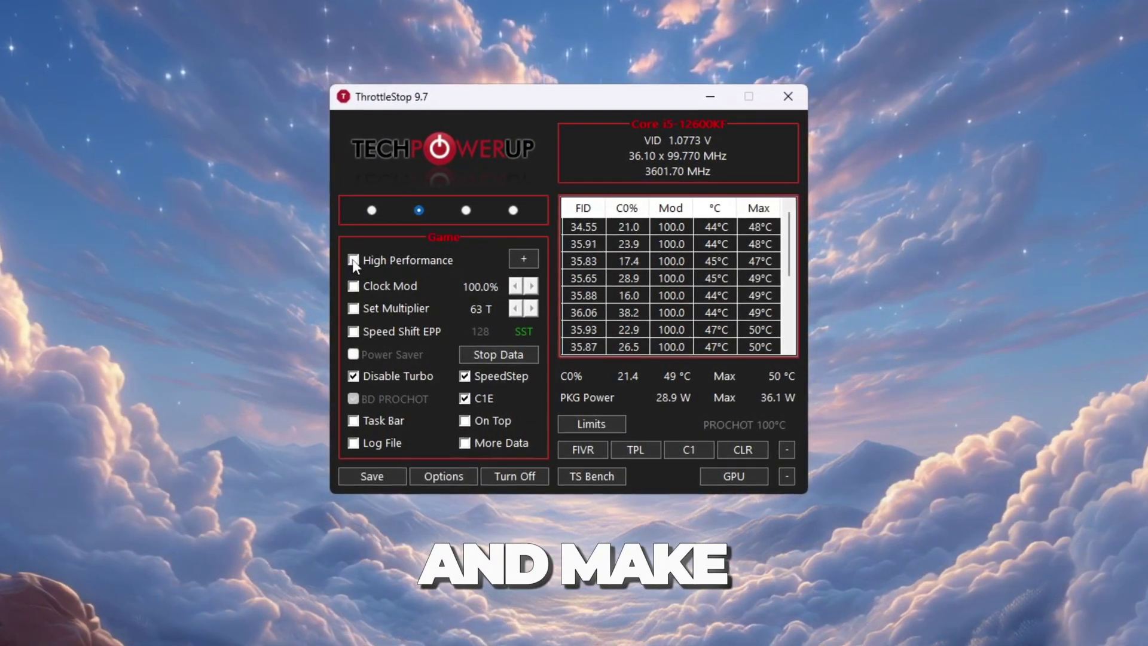
{"action": "left_click", "coordinate": [354, 261]}
{"action": "left_click", "coordinate": [493, 261]}
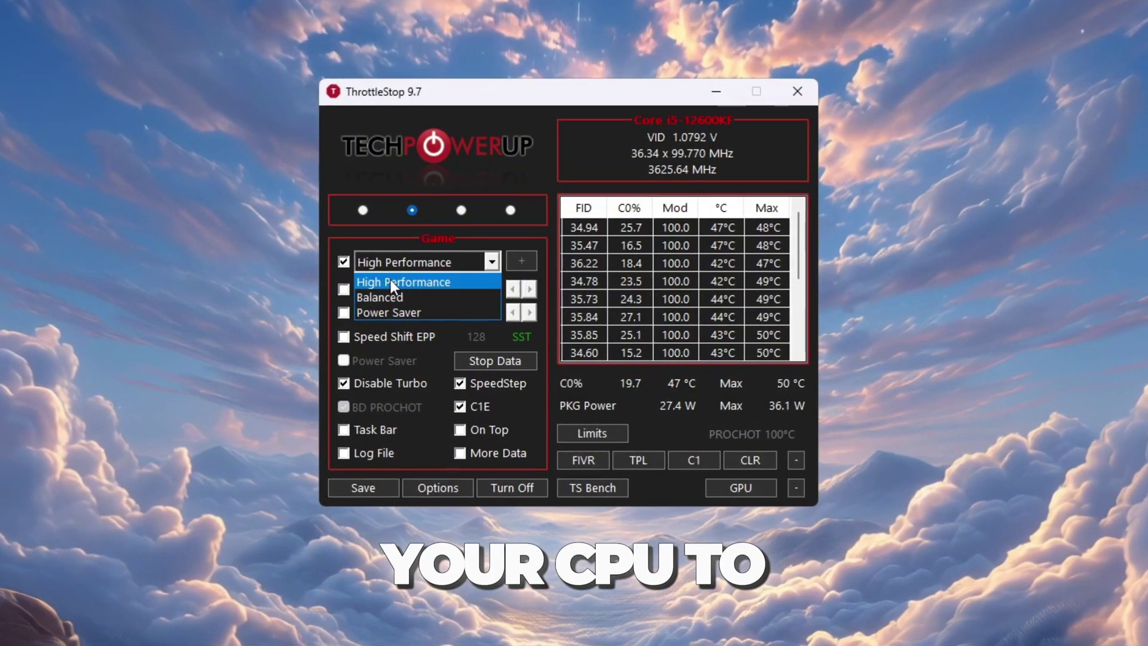
{"action": "left_click", "coordinate": [390, 281]}
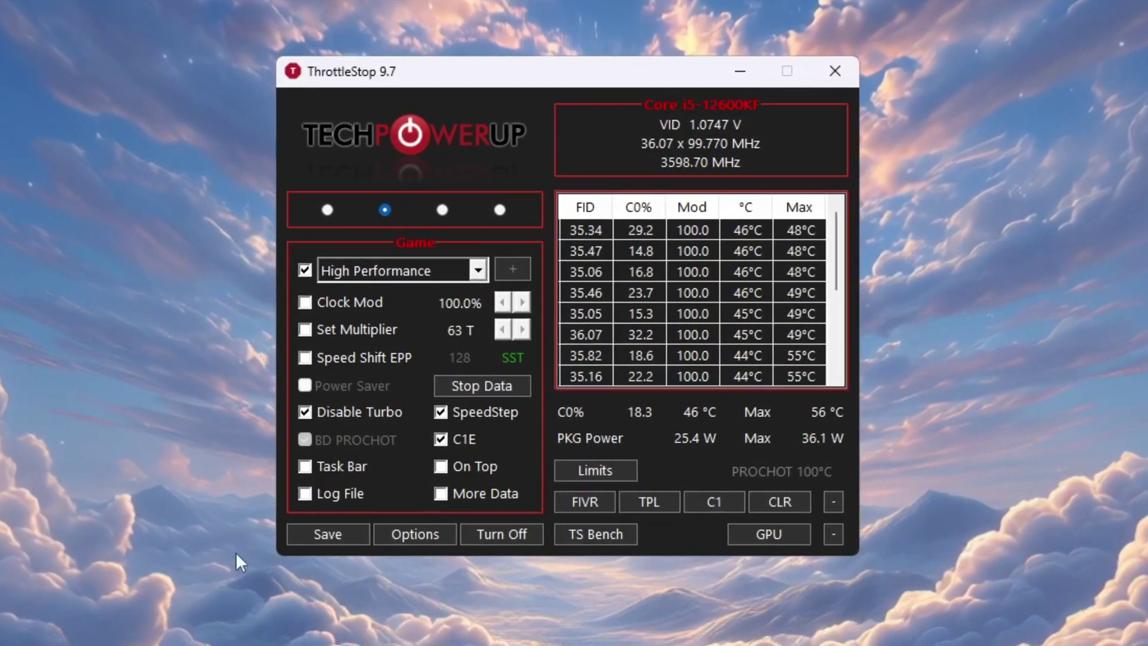
{"action": "left_click", "coordinate": [350, 538]}
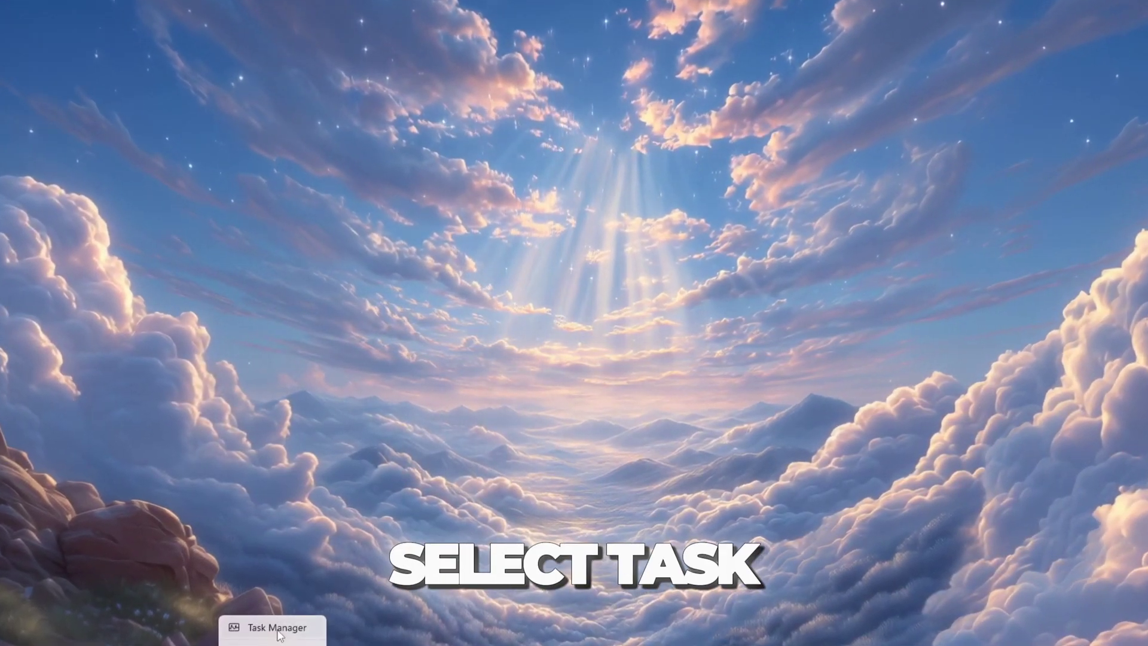
- Open the startup apps list in Task Manager and review which programs are enabled or disabled at startup
{"action": "left_click", "coordinate": [277, 628]}
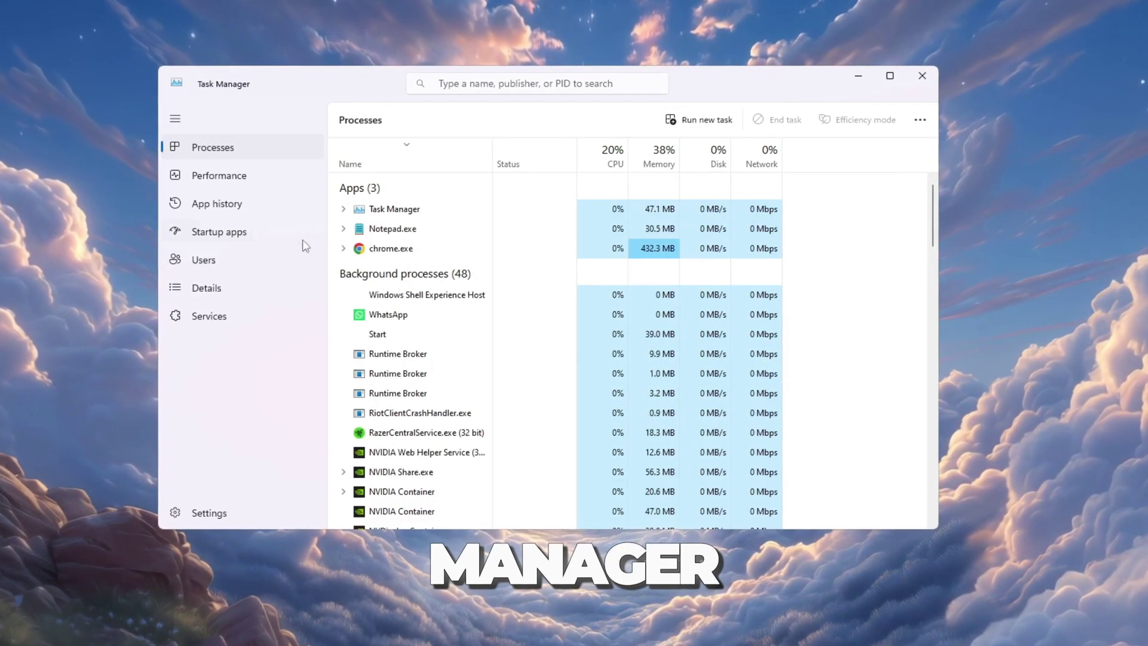
{"action": "left_click", "coordinate": [311, 234]}
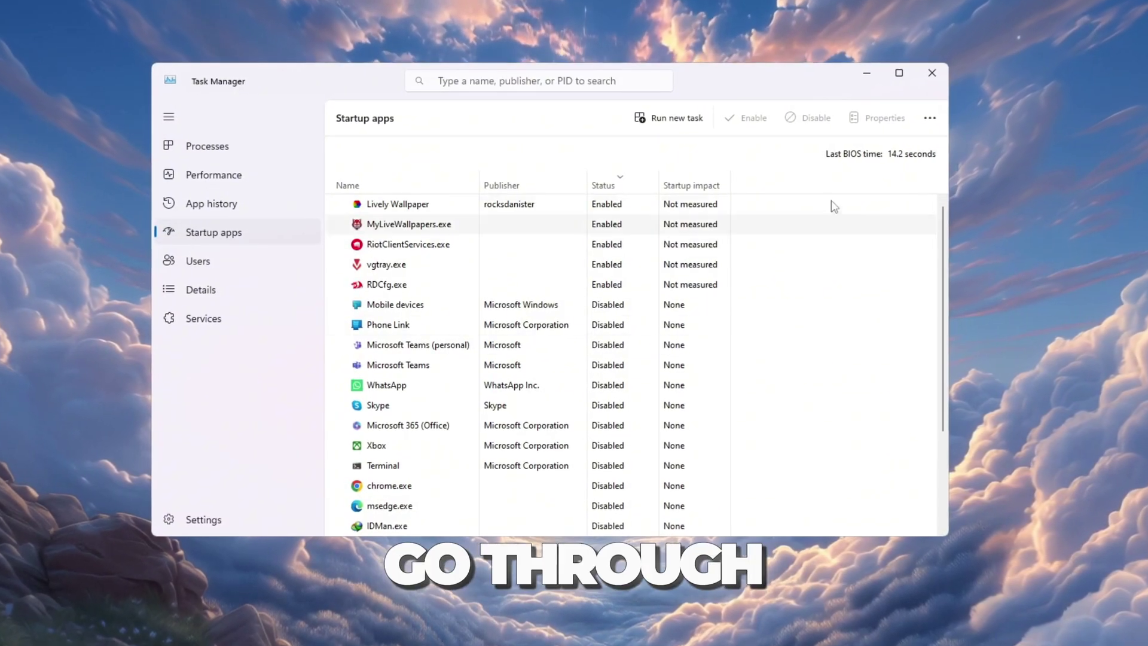
{"action": "scroll", "coordinate": [630, 307], "scroll_direction": "down", "scroll_amount": 2}
{"action": "scroll", "coordinate": [629, 308], "scroll_direction": "up", "scroll_amount": 2}
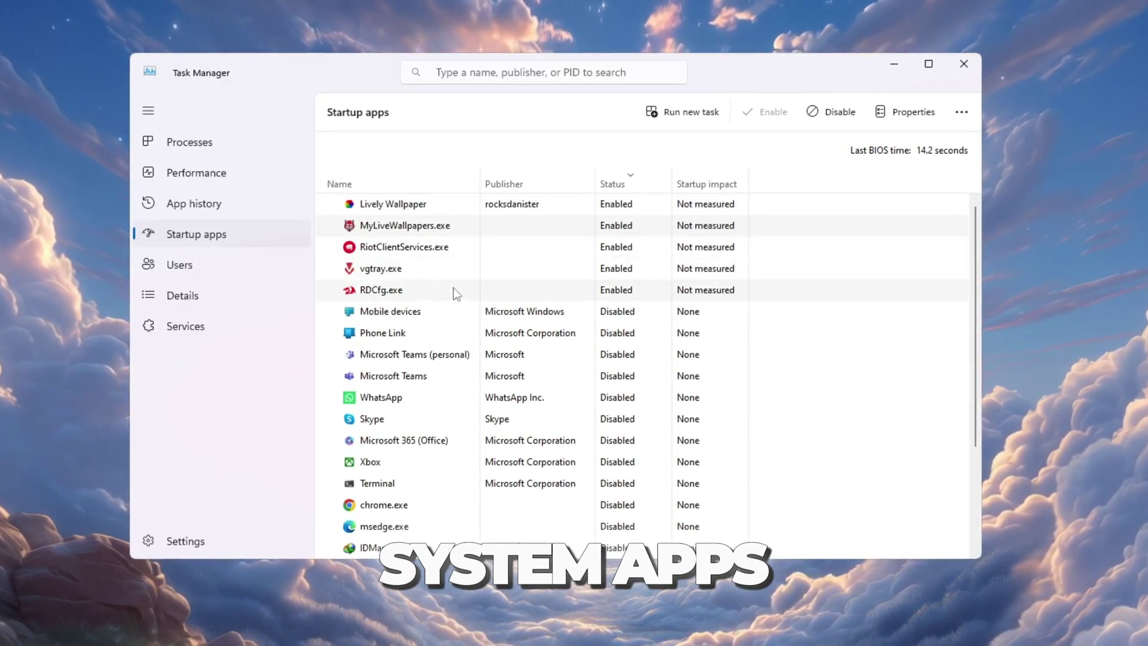
{"action": "scroll", "coordinate": [741, 499], "scroll_direction": "down", "scroll_amount": 2}
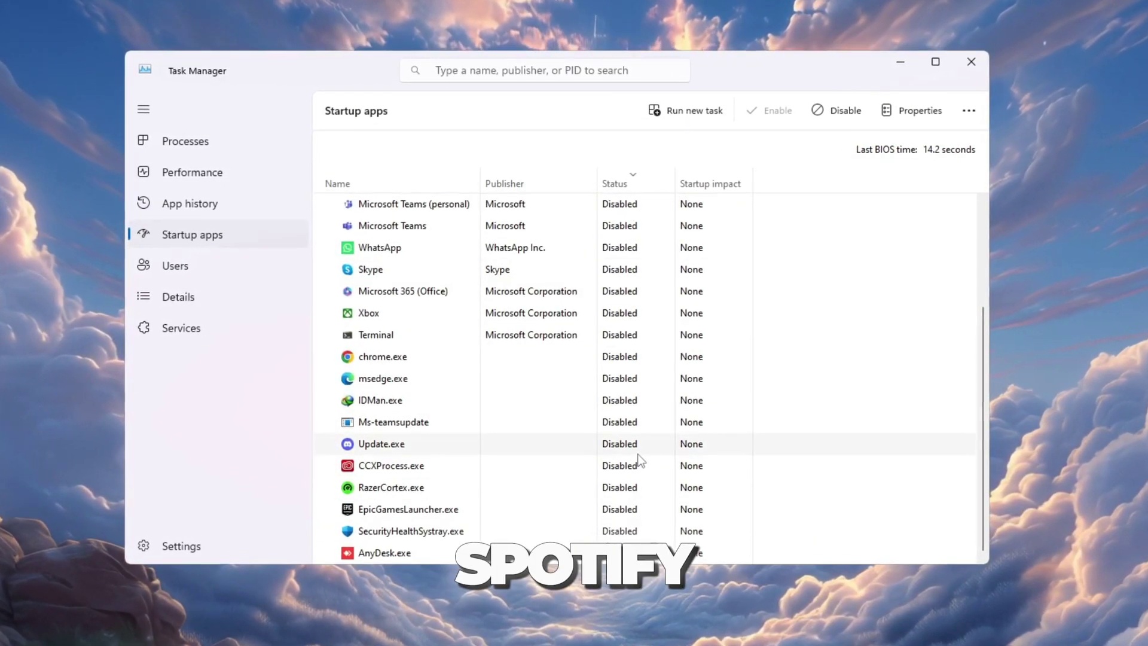
{"action": "left_click", "coordinate": [608, 453]}
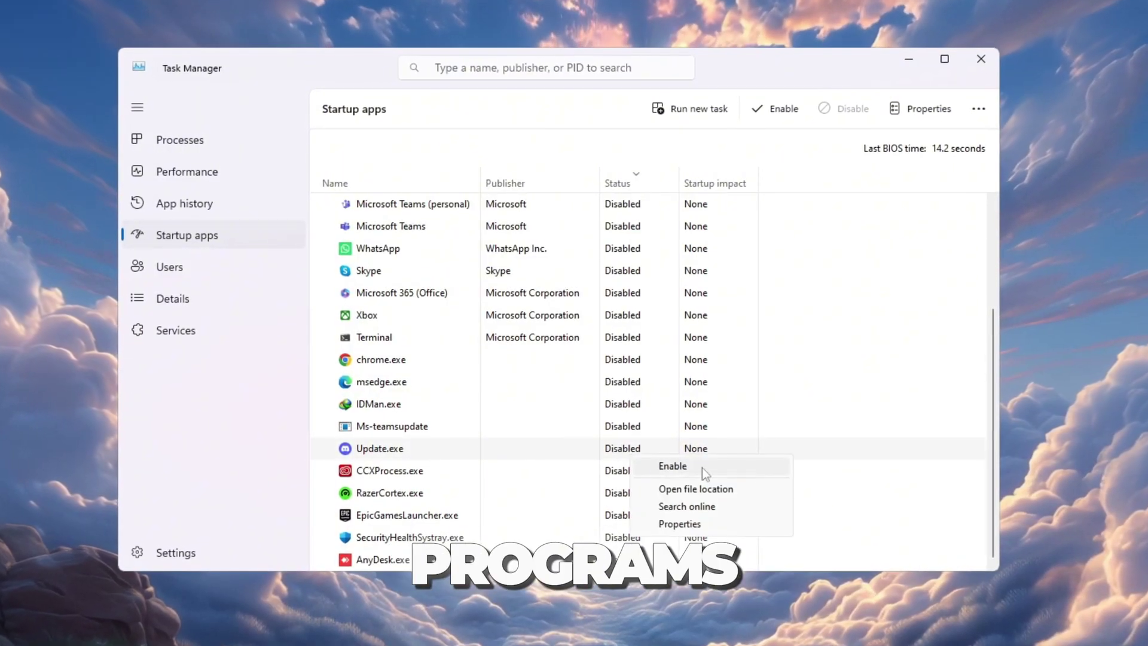
{"action": "scroll", "coordinate": [658, 392], "scroll_direction": "up", "scroll_amount": 3}
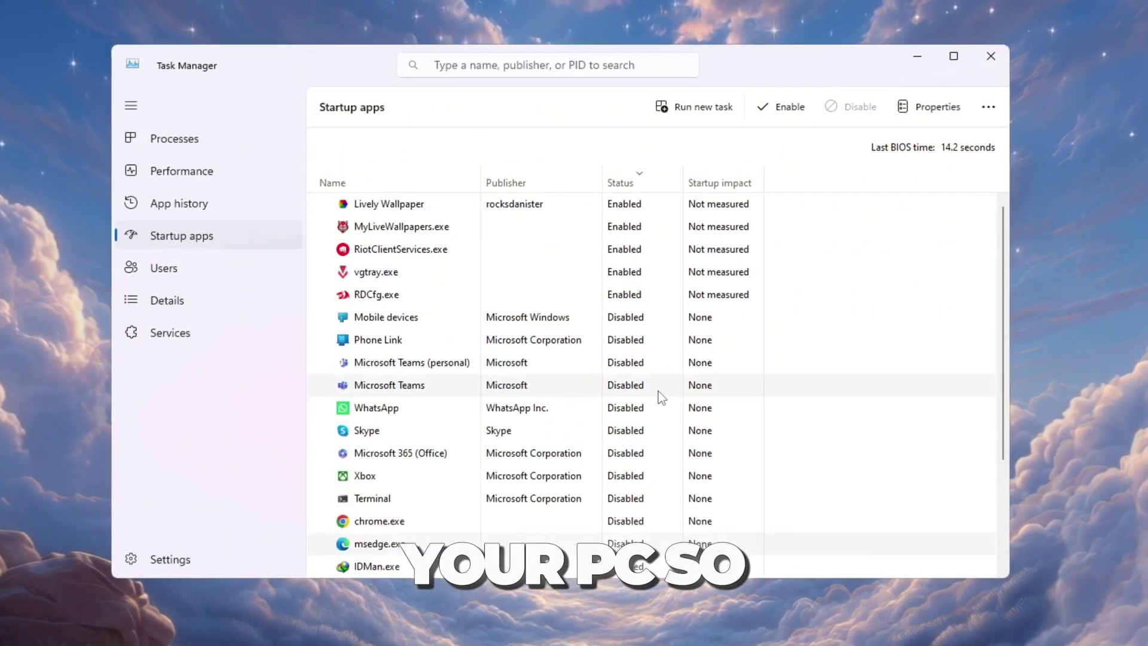